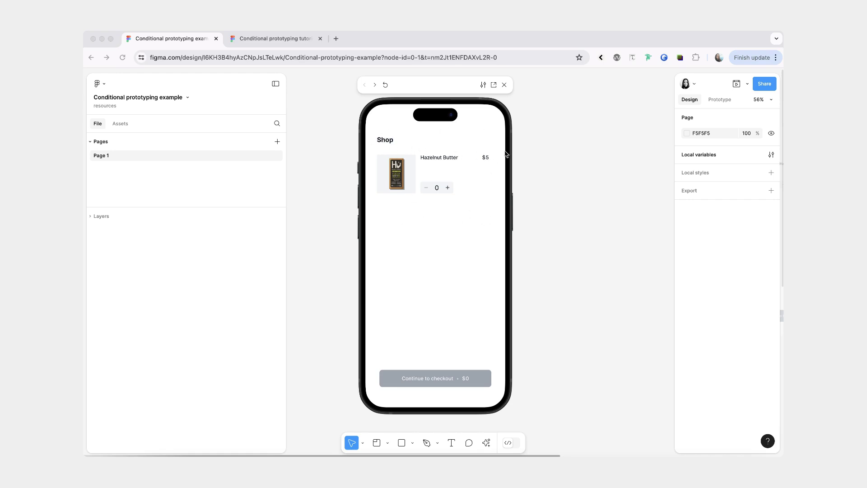
# Raise the Hazelnut Butter quantity to 4, then reset it to zero, confirming it stops at zero.
pyautogui.click(446, 189)
pyautogui.click(447, 189)
pyautogui.click(447, 189)
pyautogui.click(448, 188)
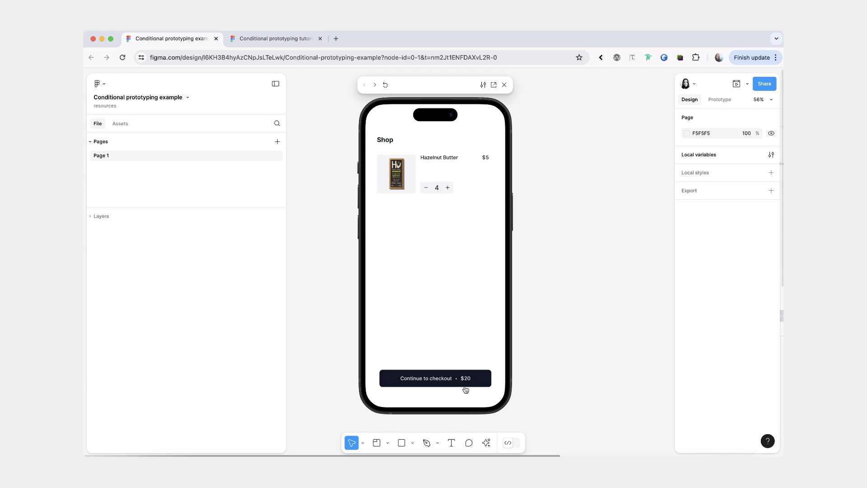
pyautogui.click(426, 188)
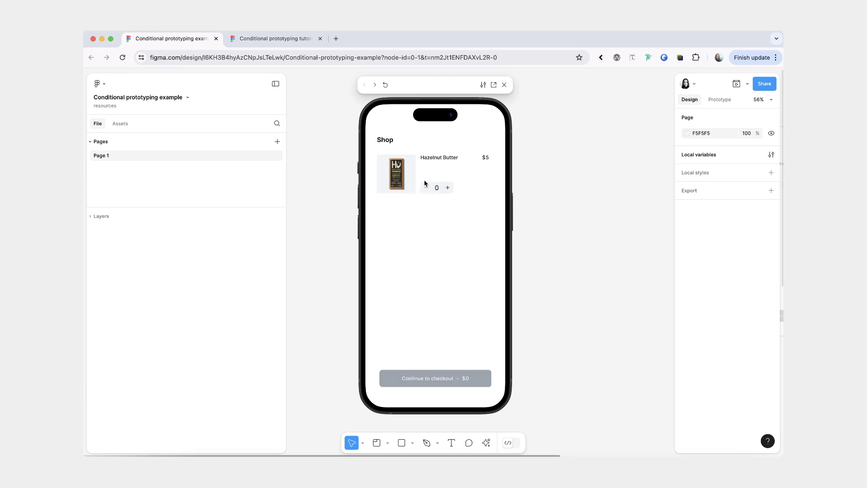
pyautogui.click(427, 192)
# Raise the quantity to 2 ($10), reach the checkout screen, and switch to the Conditional prototyping tutorial file.
pyautogui.click(448, 188)
pyautogui.click(449, 187)
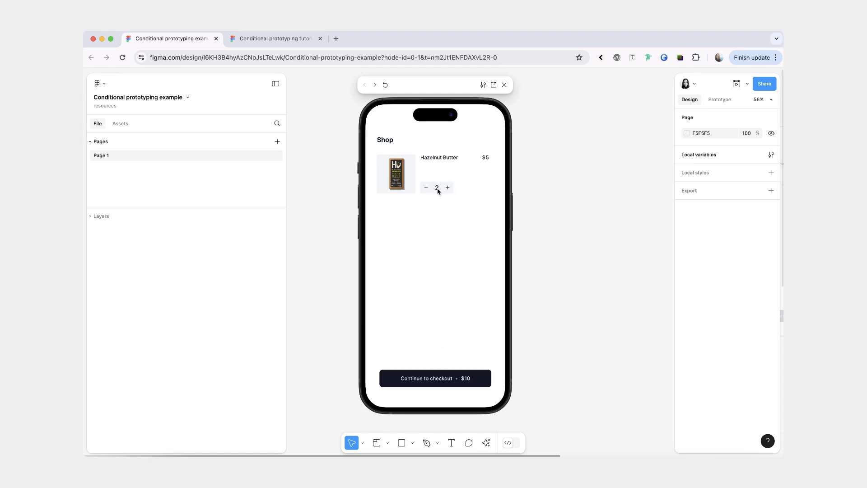
pyautogui.click(459, 384)
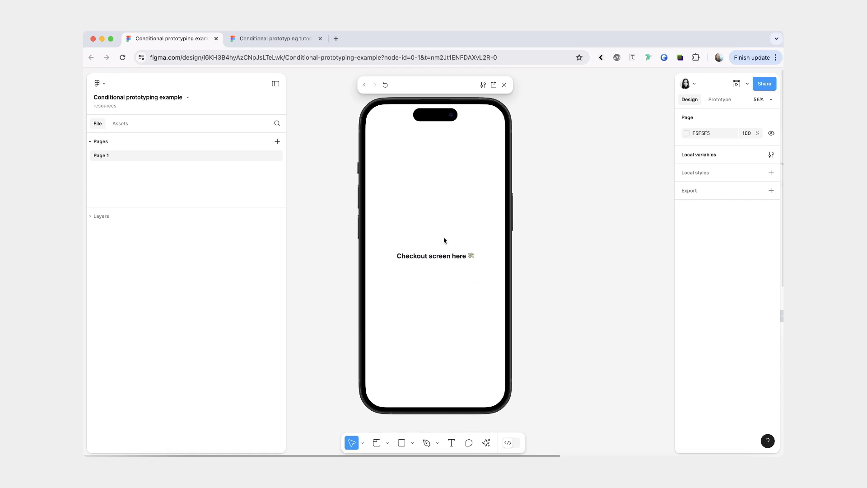
pyautogui.click(303, 40)
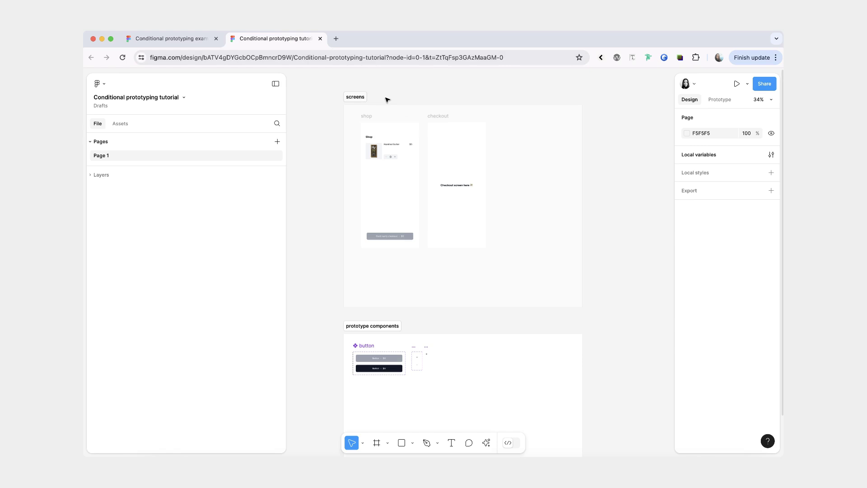
pyautogui.scroll(-4, 356, 209)
pyautogui.scroll(5, 356, 267)
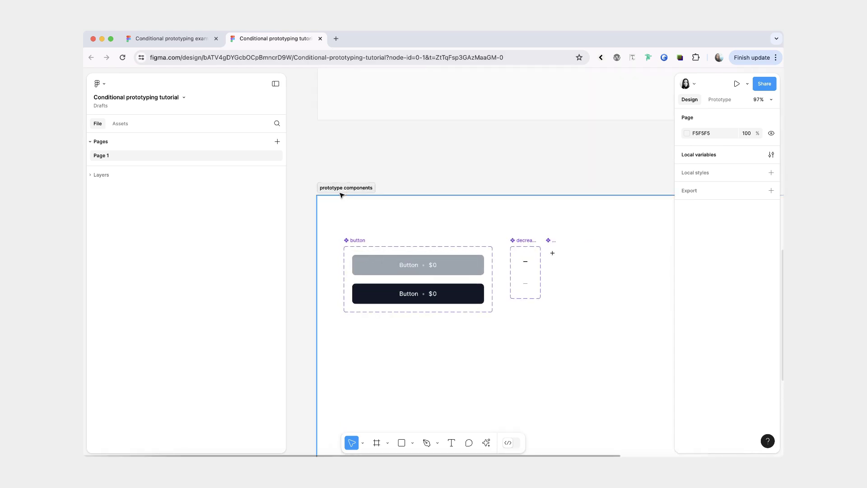
pyautogui.click(361, 240)
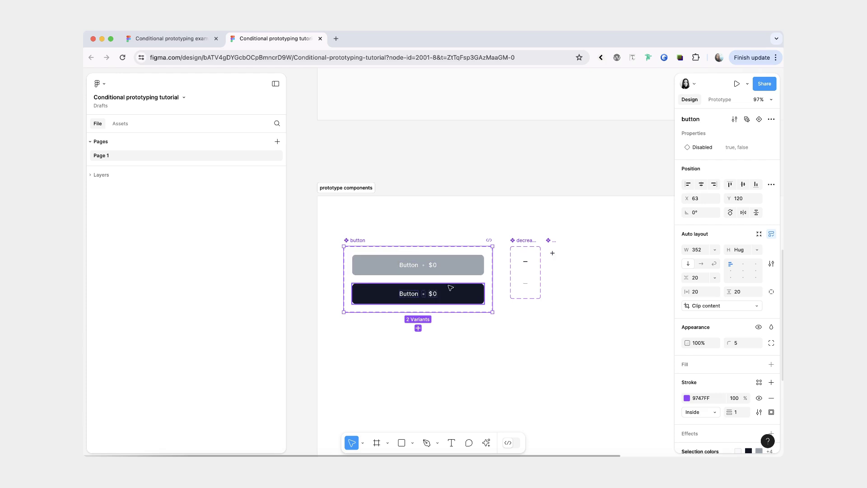
pyautogui.click(523, 240)
pyautogui.click(553, 240)
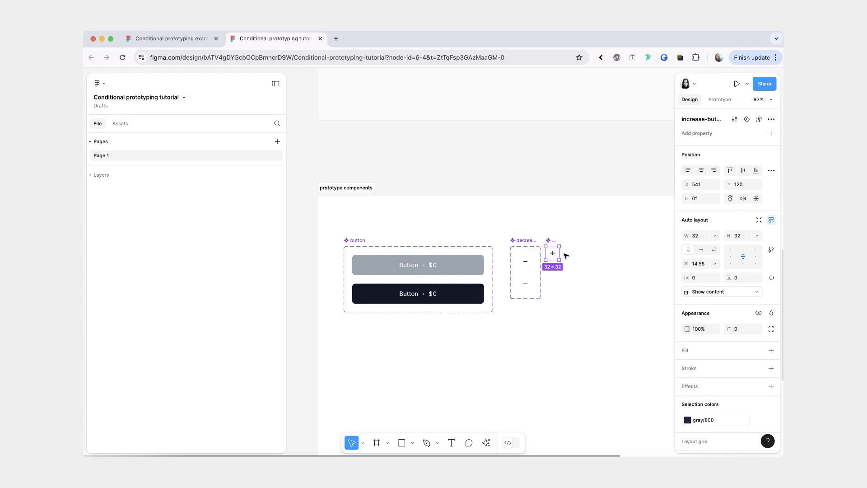
pyautogui.scroll(10, 567, 248)
pyautogui.keyDown('ctrl'); pyautogui.scroll(-3, 565, 252); pyautogui.keyUp('ctrl')
pyautogui.click(377, 104)
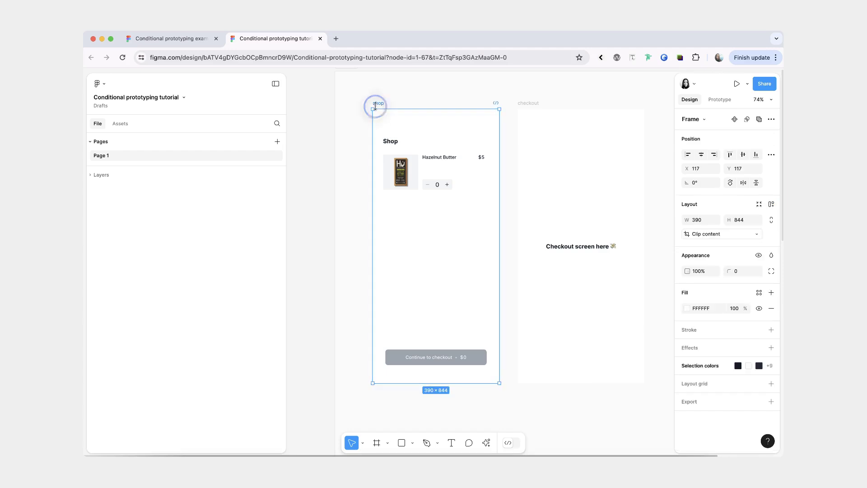
pyautogui.click(535, 103)
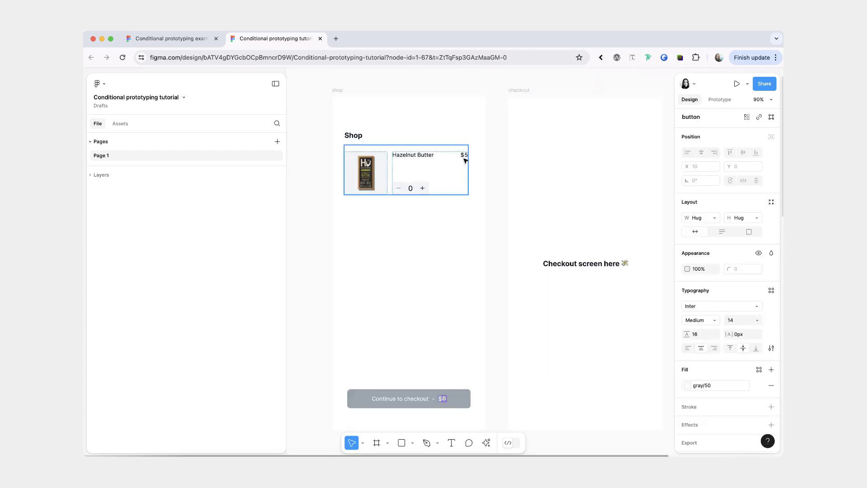
pyautogui.click(407, 190)
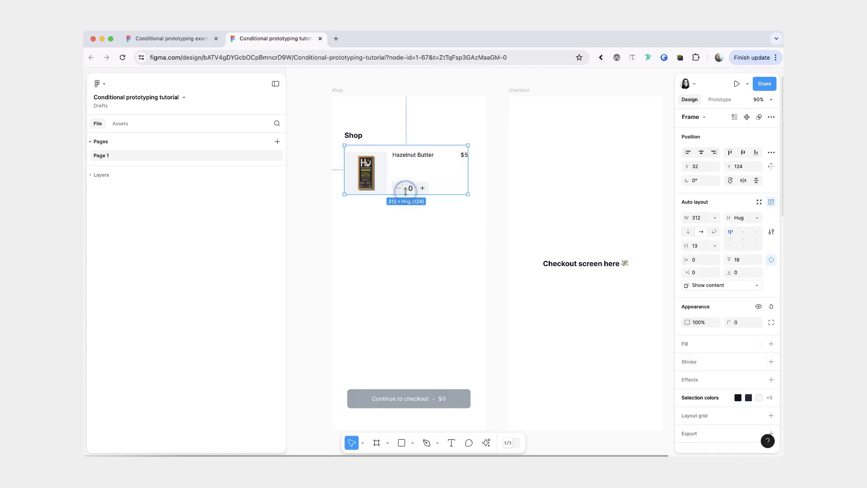
pyautogui.doubleClick(441, 399)
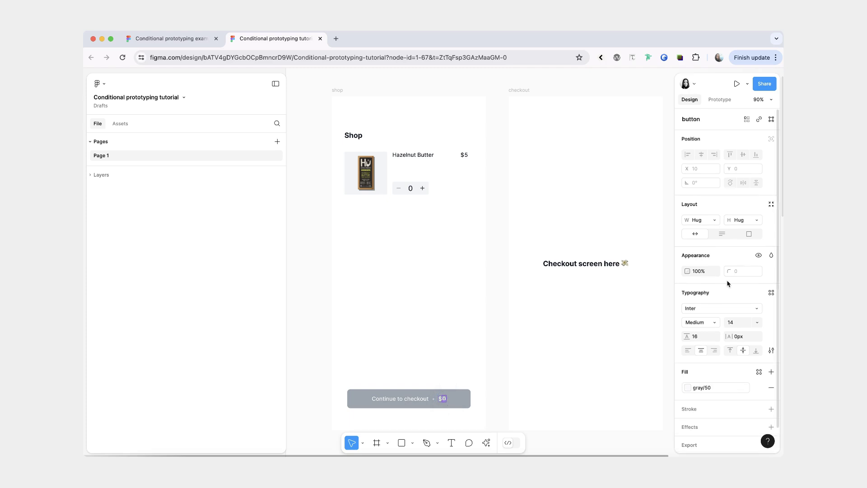
pyautogui.press('Escape')
pyautogui.click(771, 154)
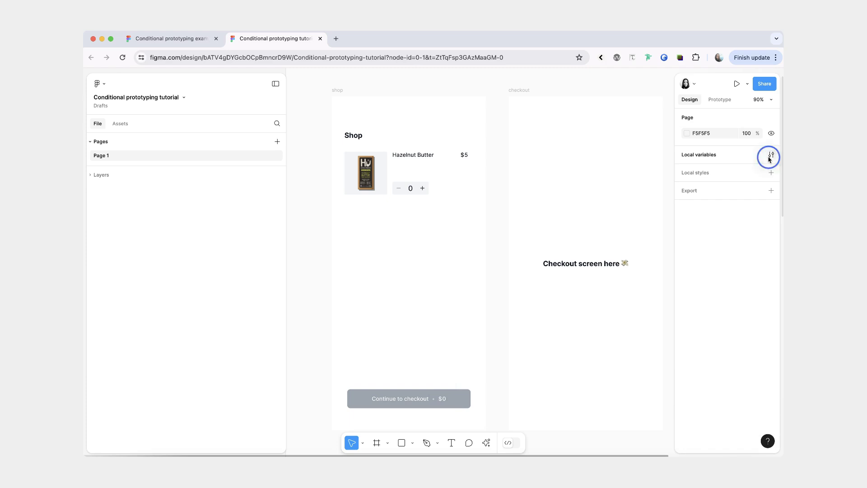
# Enlarge the variables window and create a variable collection named Prototype.
pyautogui.moveTo(393, 280); pyautogui.dragTo(274, 340)
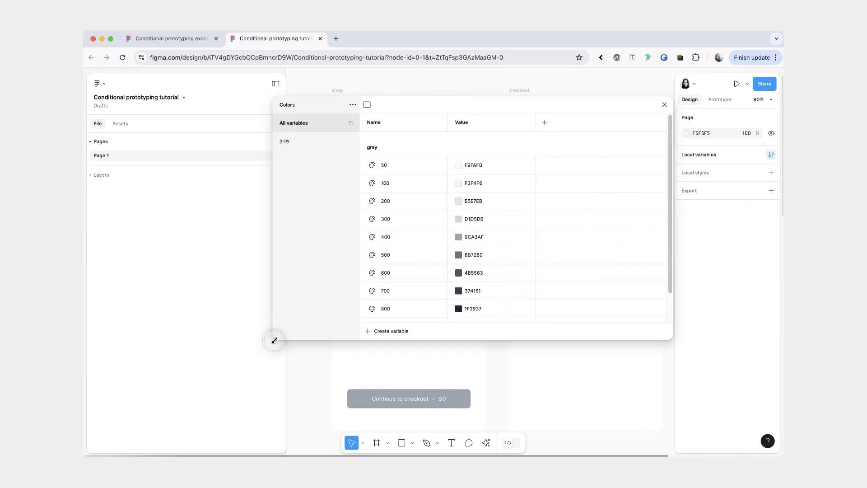
pyautogui.click(352, 105)
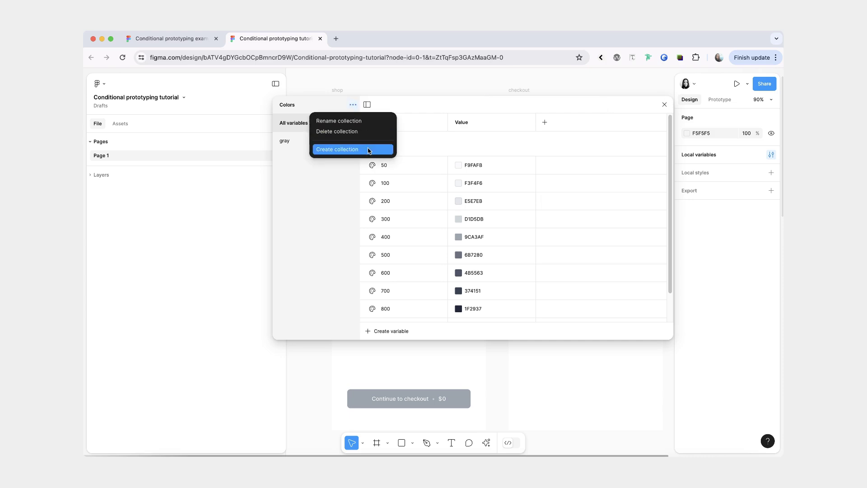
pyautogui.click(368, 149)
pyautogui.write('Prototype')
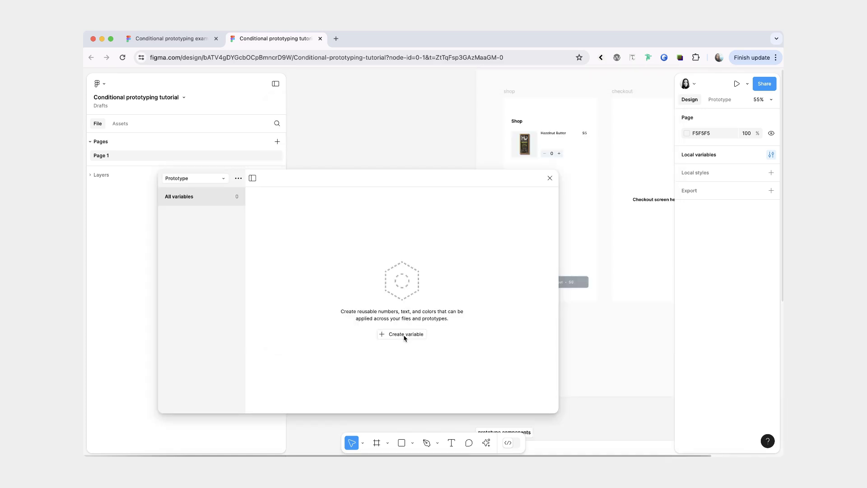
# Add three number variables named Price per bar, Total bars and Total cost.
pyautogui.click(405, 336)
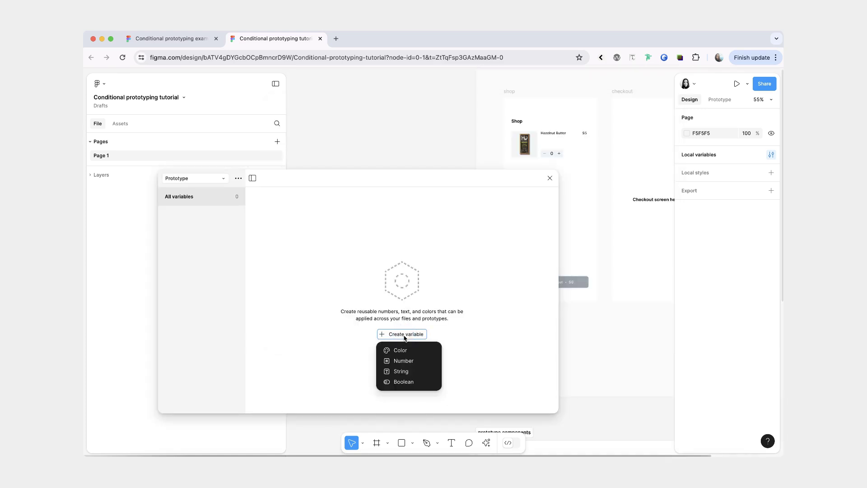
pyautogui.click(403, 360)
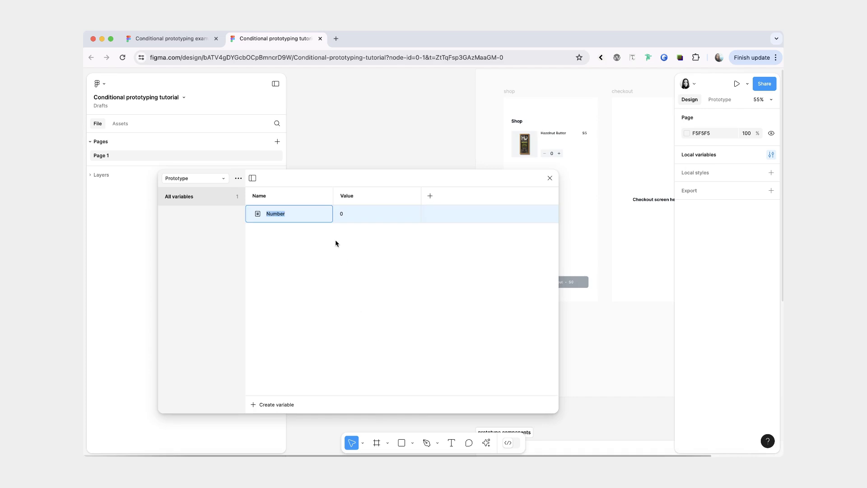
pyautogui.write('Price per bar')
pyautogui.click(354, 271)
pyautogui.click(266, 406)
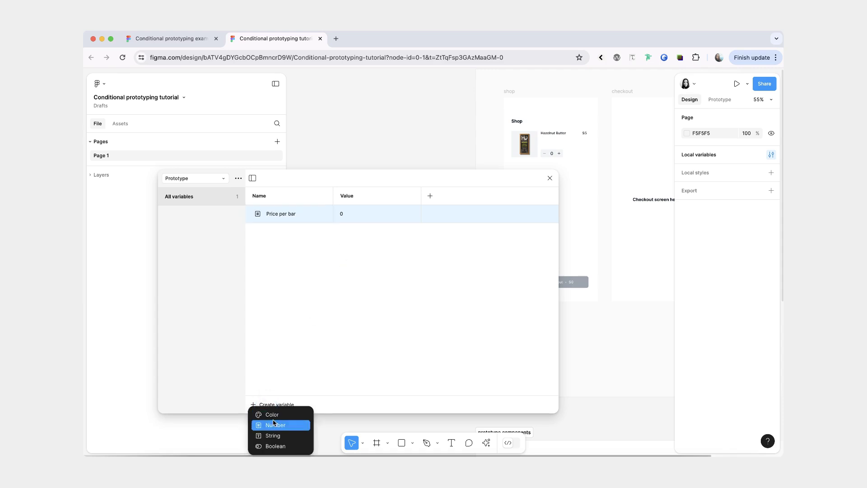
pyautogui.click(273, 423)
pyautogui.write('Total bars')
pyautogui.click(320, 312)
pyautogui.click(269, 405)
pyautogui.click(273, 423)
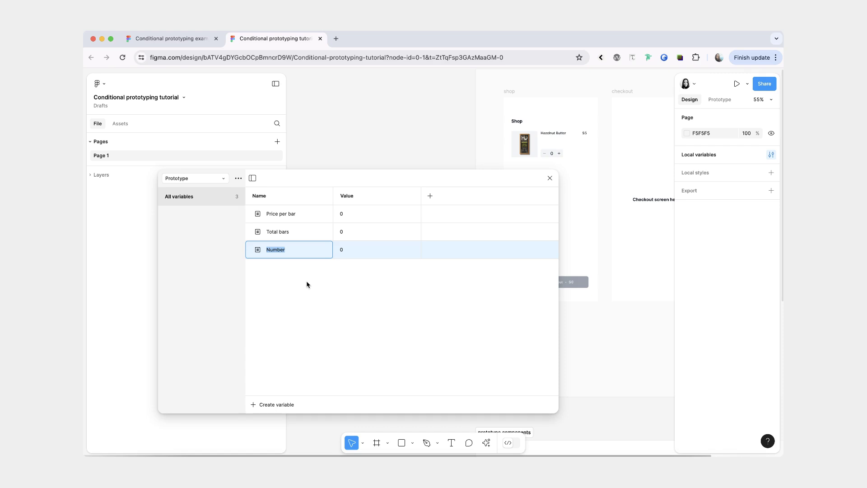
pyautogui.write('Total cost')
pyautogui.click(357, 288)
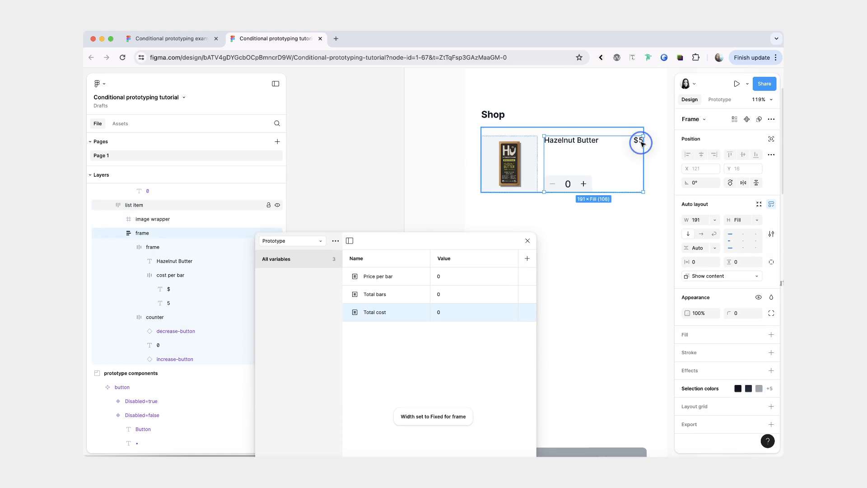
# Bind the $5 price text to Price per bar and set that variable's value to 5.
pyautogui.doubleClick(639, 140)
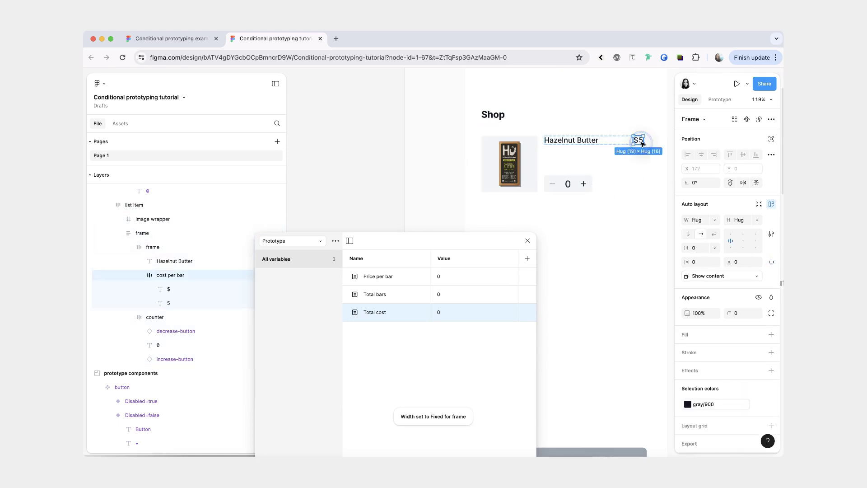
pyautogui.doubleClick(640, 139)
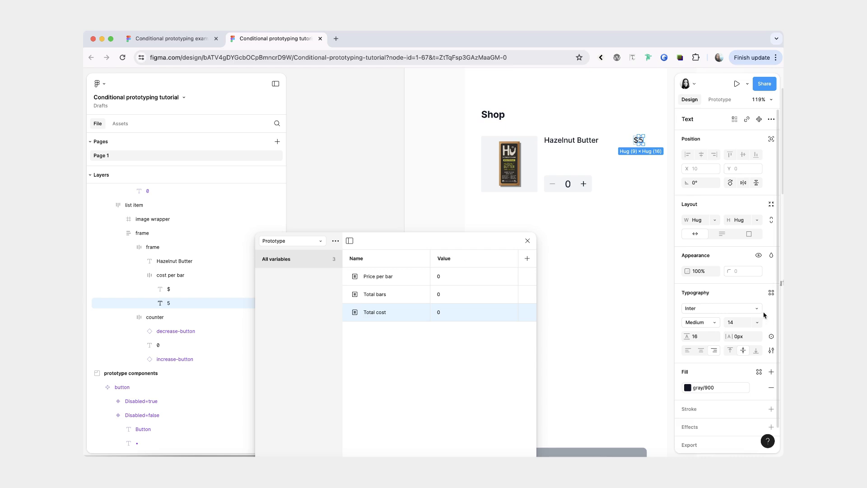
pyautogui.click(771, 337)
pyautogui.click(718, 390)
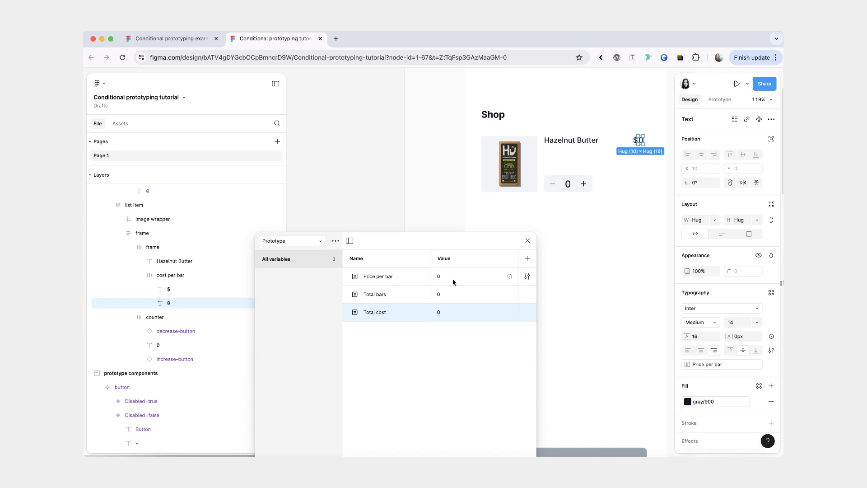
pyautogui.click(453, 280)
pyautogui.write('8')
pyautogui.click(453, 257)
pyautogui.click(455, 258)
pyautogui.click(446, 277)
pyautogui.write('5')
pyautogui.click(466, 258)
# Bind the quantity counter's 0 text to the Total bars variable.
pyautogui.click(569, 184)
pyautogui.click(570, 183)
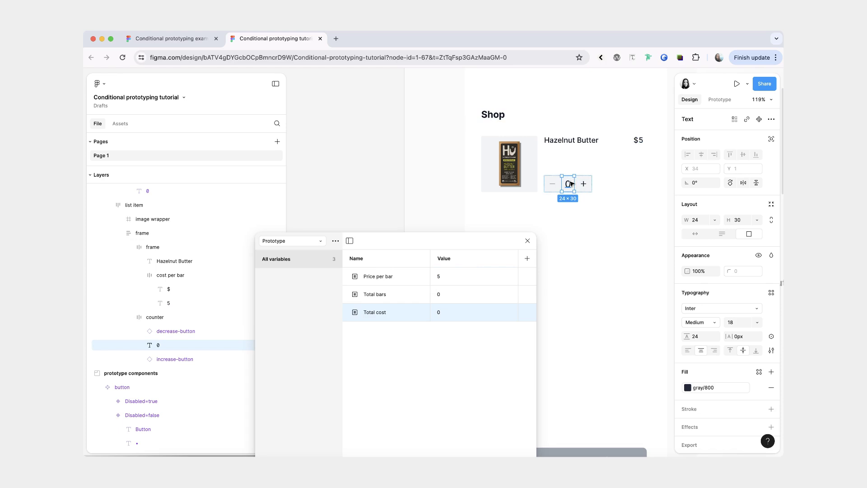
pyautogui.click(771, 336)
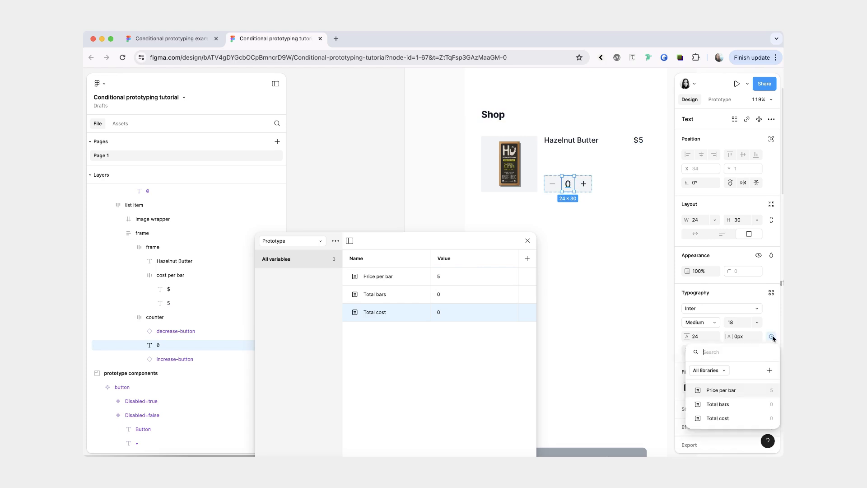
pyautogui.click(733, 404)
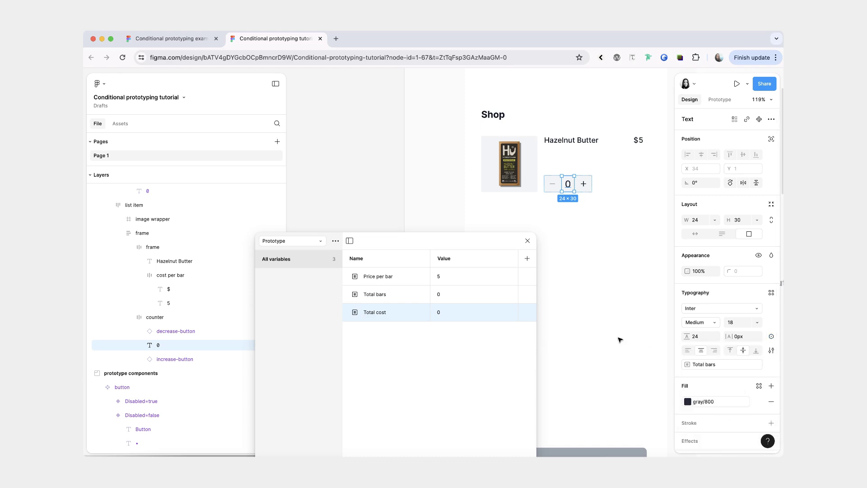
pyautogui.scroll(-4, 619, 338)
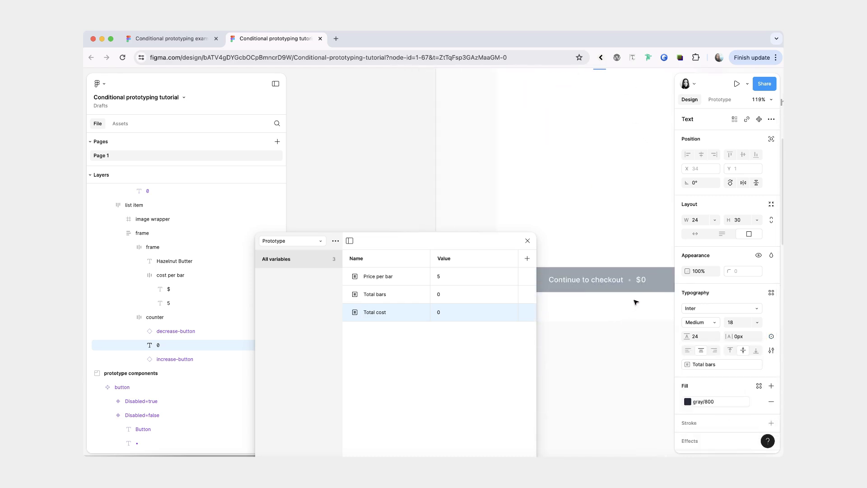
# Select the checkout button's total number text and bring up its variables to bind Total cost.
pyautogui.click(641, 281)
pyautogui.doubleClick(642, 280)
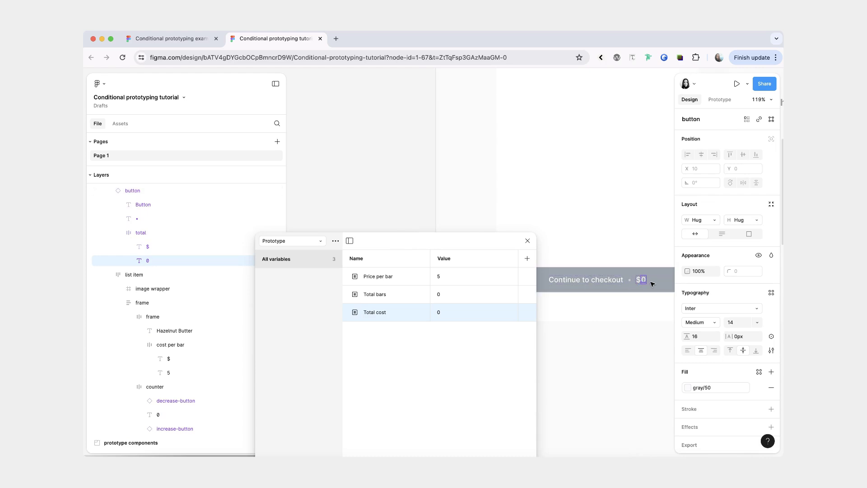
pyautogui.click(771, 336)
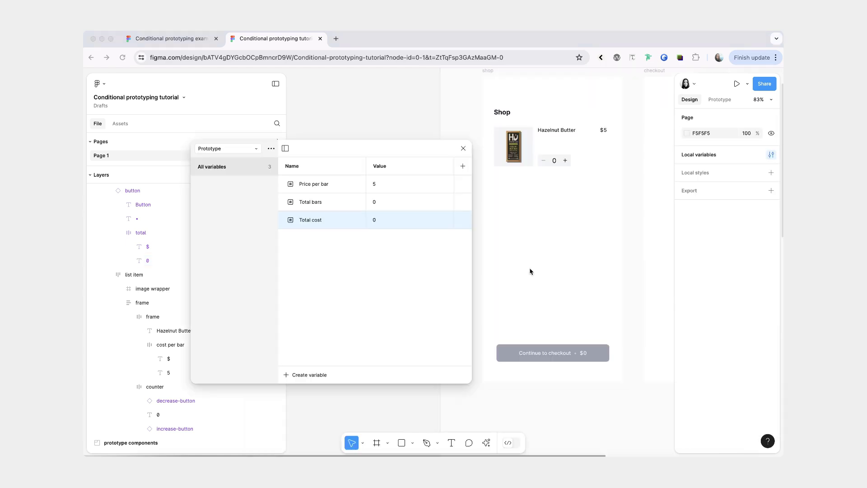
pyautogui.hscroll(3, 559, 267)
pyautogui.scroll(3, 559, 267)
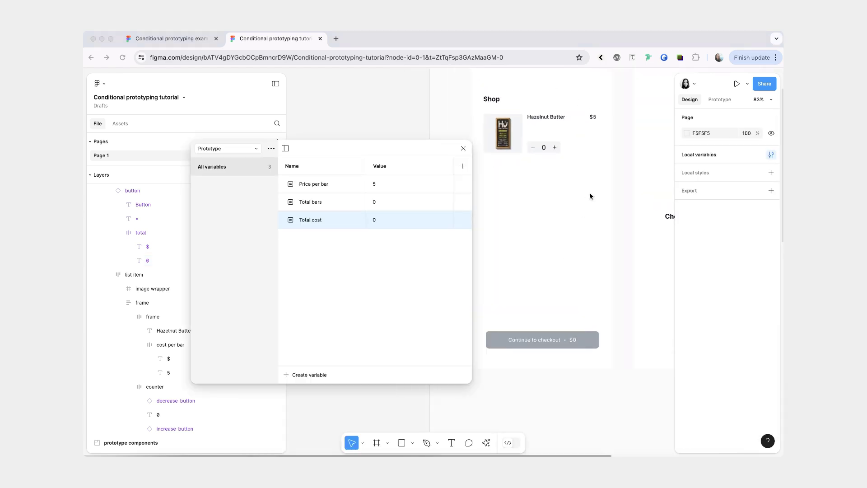
# Give the + button an On tap Set variable action: Total bars = Total bars + 1.
pyautogui.scroll(1, 589, 192)
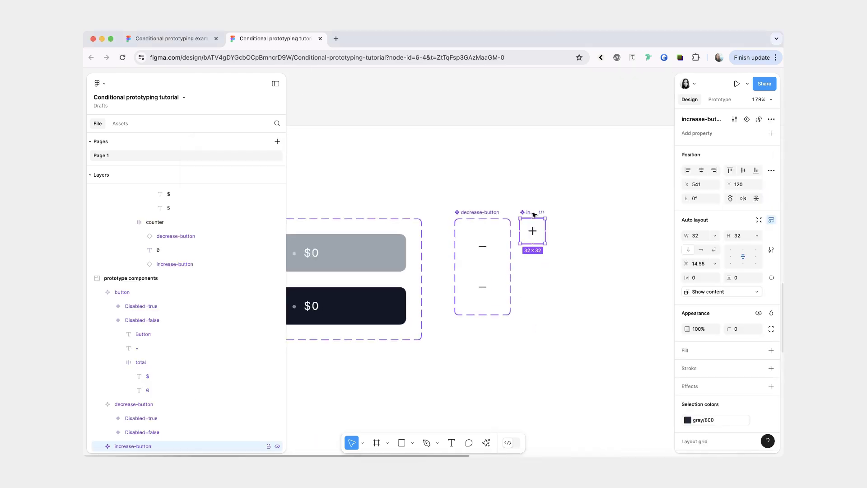
pyautogui.click(719, 100)
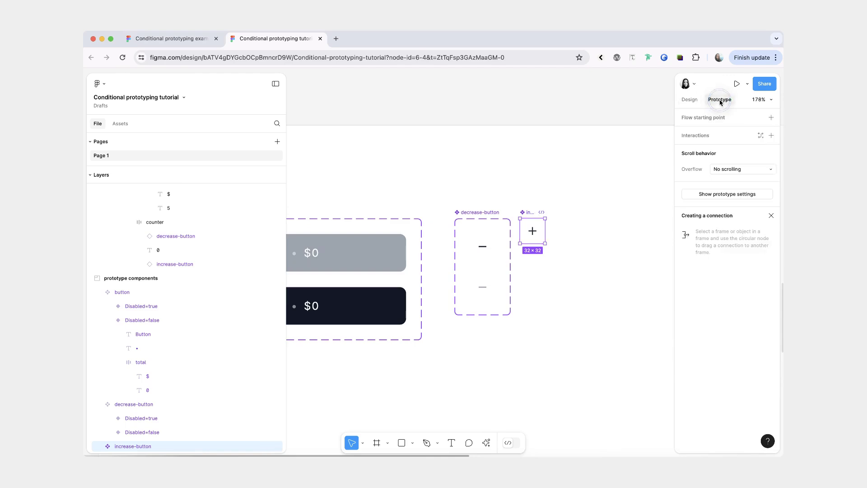
pyautogui.click(771, 136)
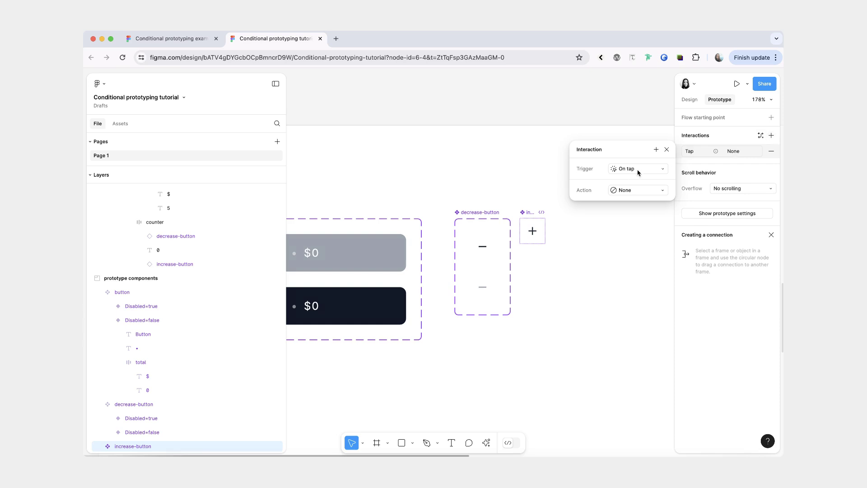
pyautogui.click(641, 192)
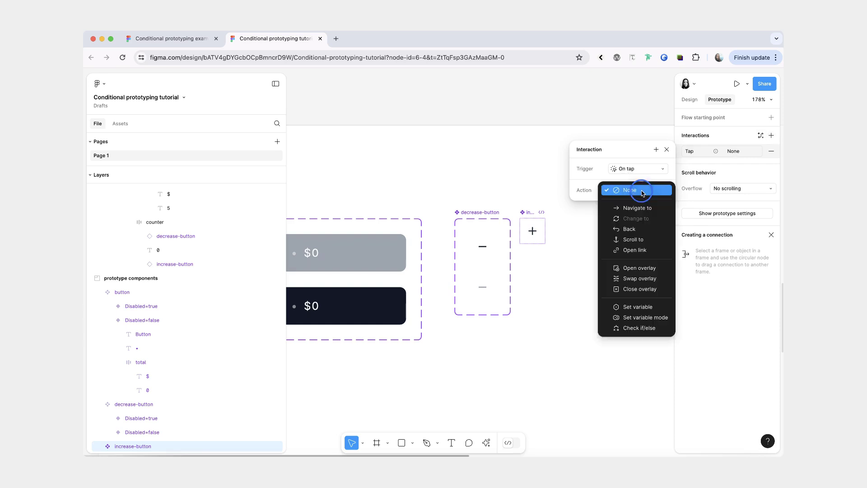
pyautogui.click(650, 307)
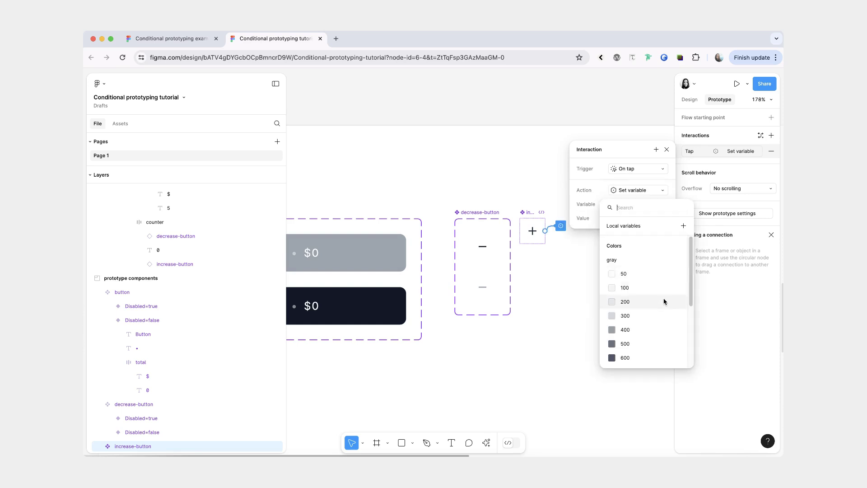
pyautogui.scroll(-5, 638, 300)
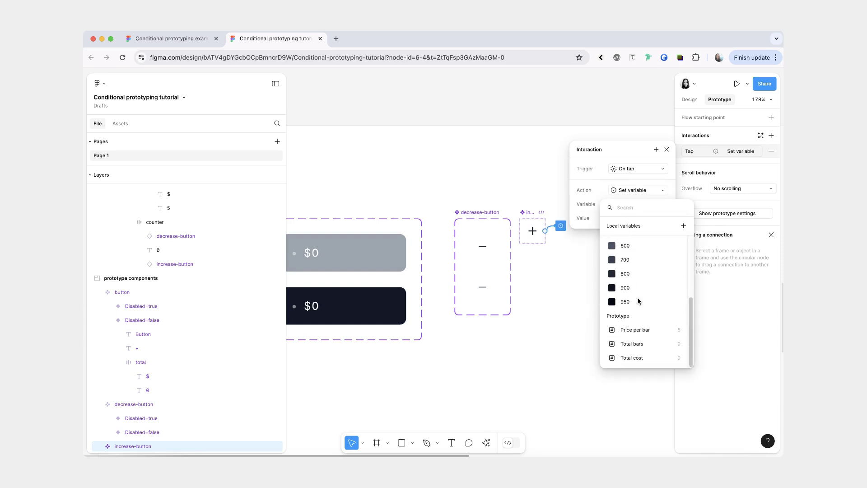
pyautogui.click(654, 343)
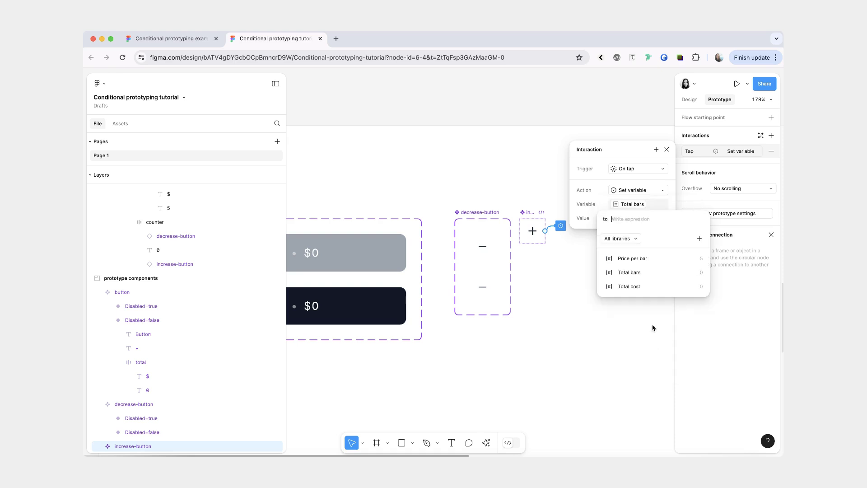
pyautogui.click(657, 273)
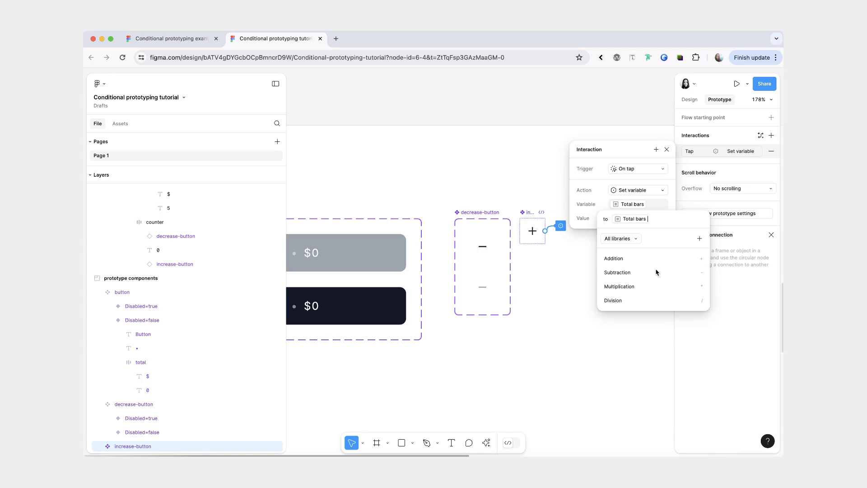
pyautogui.click(646, 259)
pyautogui.write('1')
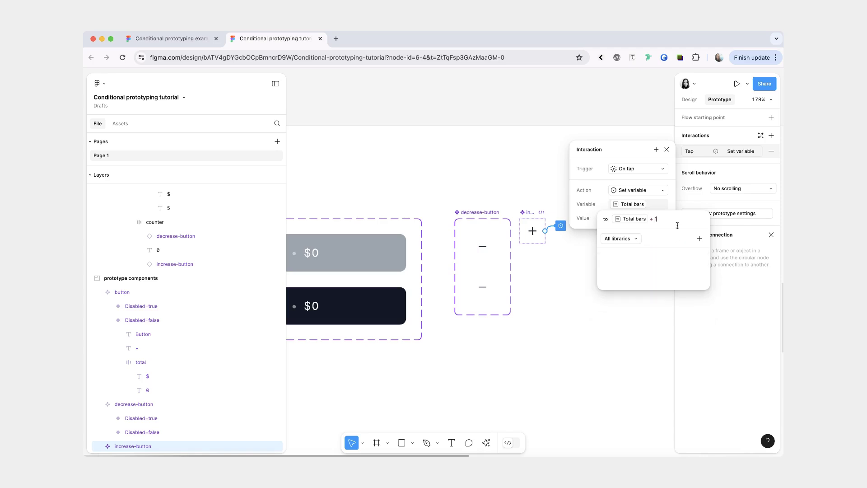
pyautogui.press('Return')
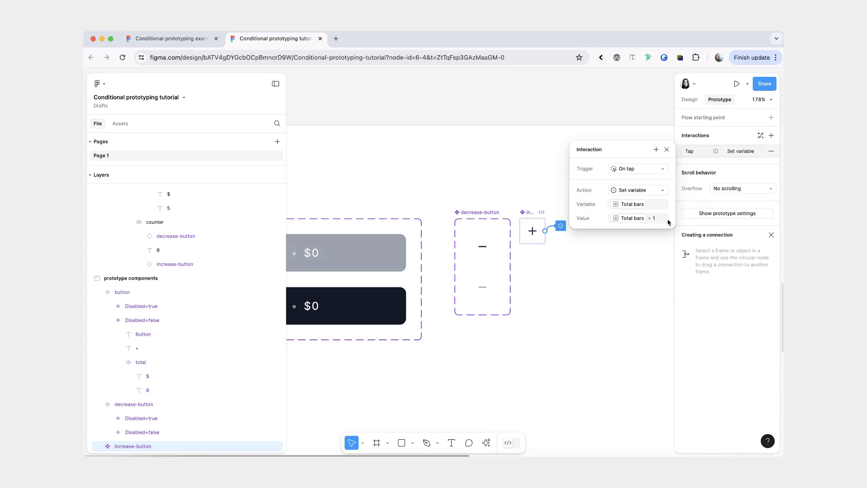
pyautogui.click(656, 150)
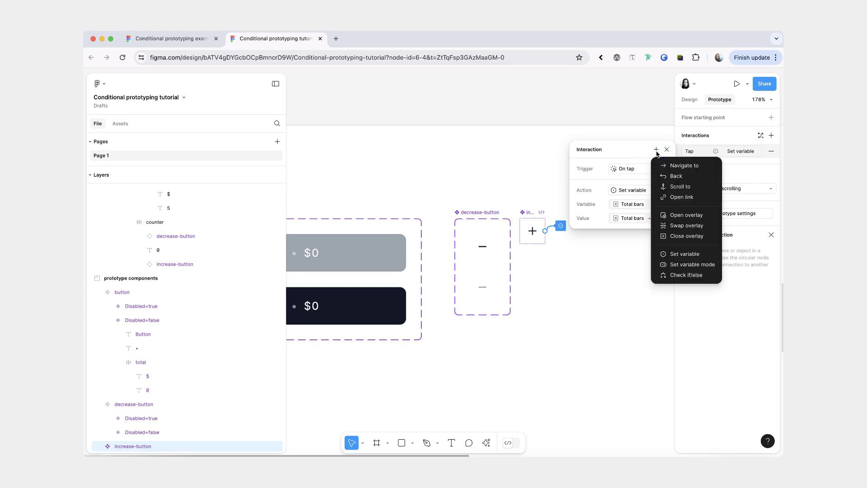
# Add a second Set variable action making Total cost = Total cost + Price per bar.
pyautogui.click(695, 255)
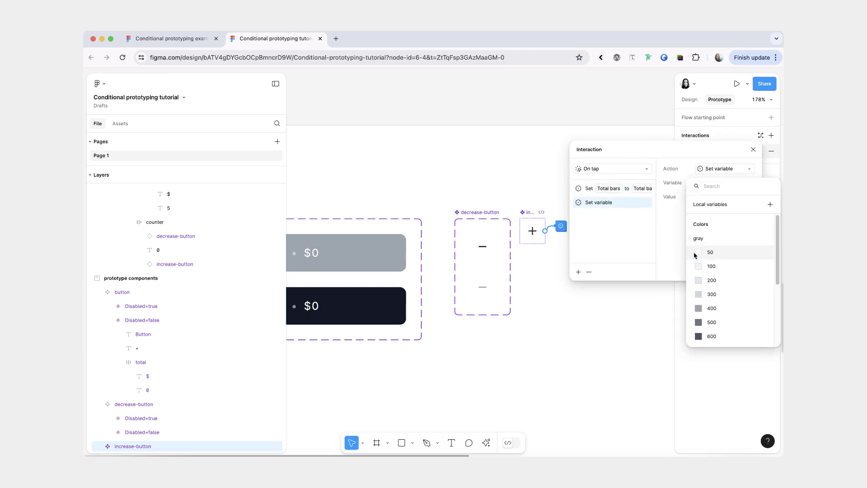
pyautogui.click(642, 228)
pyautogui.click(709, 182)
pyautogui.scroll(-5, 721, 299)
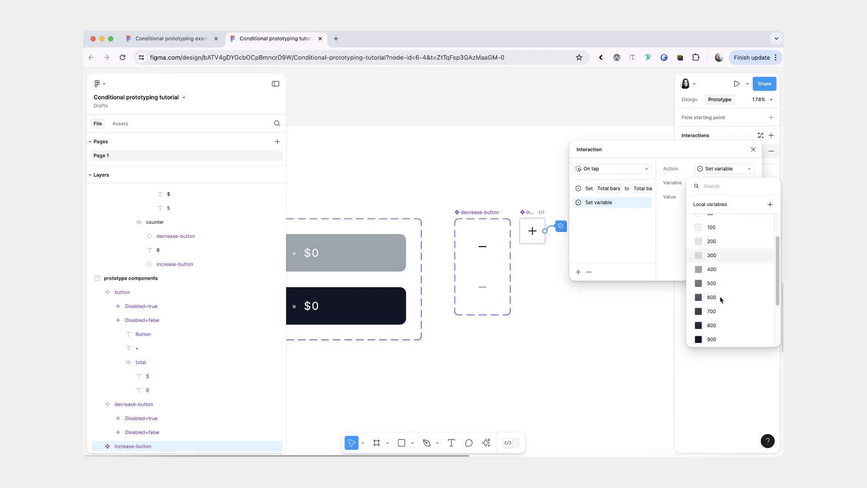
pyautogui.click(723, 336)
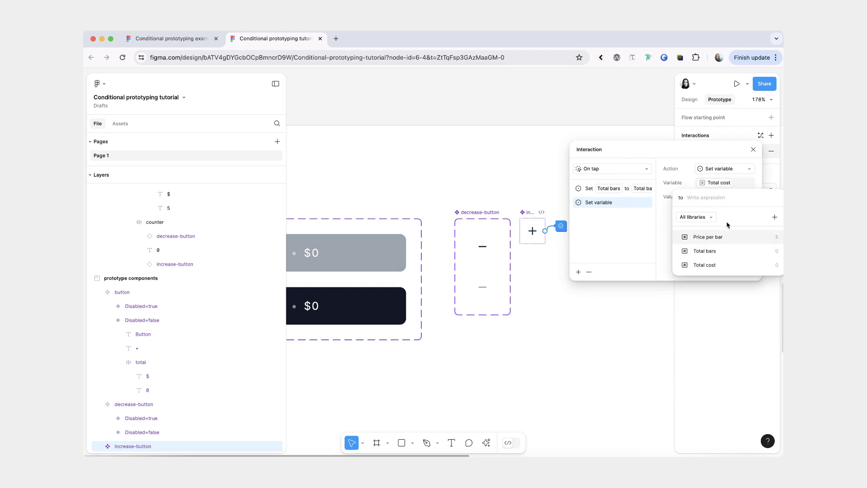
pyautogui.click(712, 266)
pyautogui.click(724, 237)
pyautogui.press('Escape')
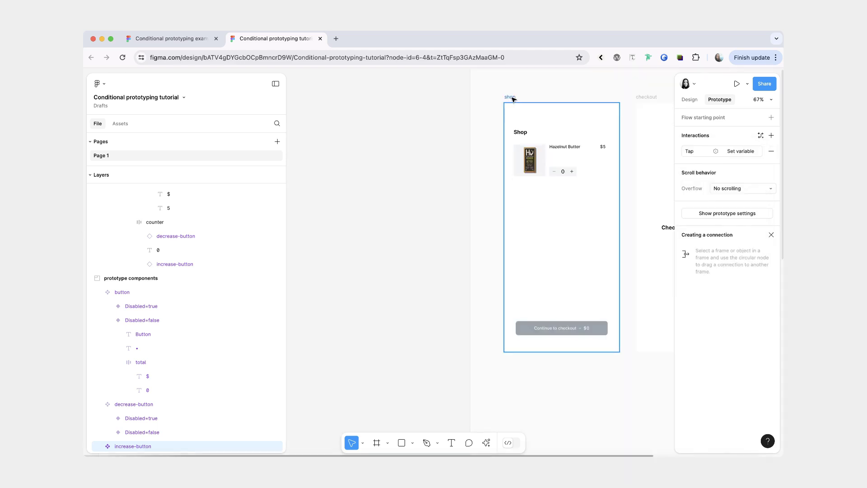
pyautogui.click(513, 98)
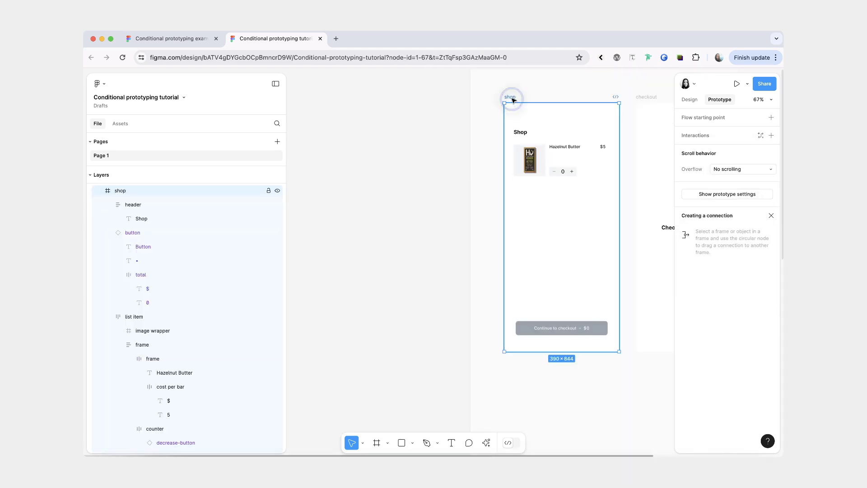
# Preview the shop frame as a phone prototype and tap + three times, reaching 3 bars and $15.
pyautogui.click(748, 84)
pyautogui.click(701, 113)
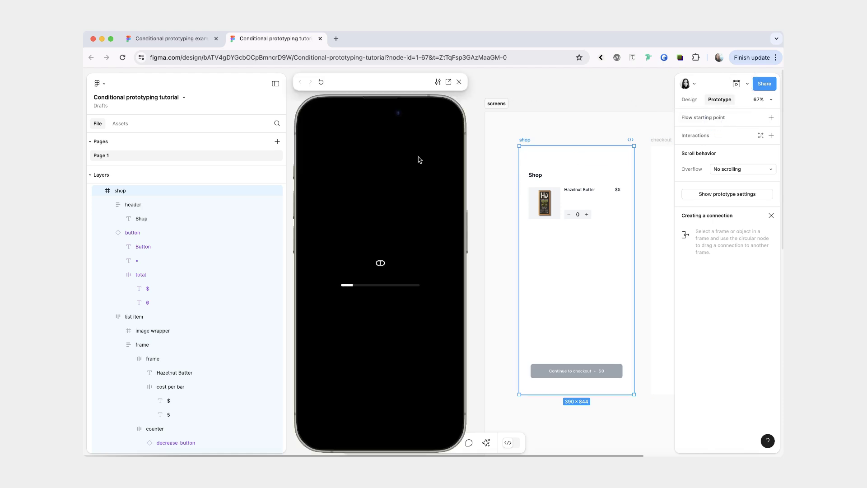
pyautogui.click(395, 196)
pyautogui.click(394, 197)
pyautogui.click(394, 197)
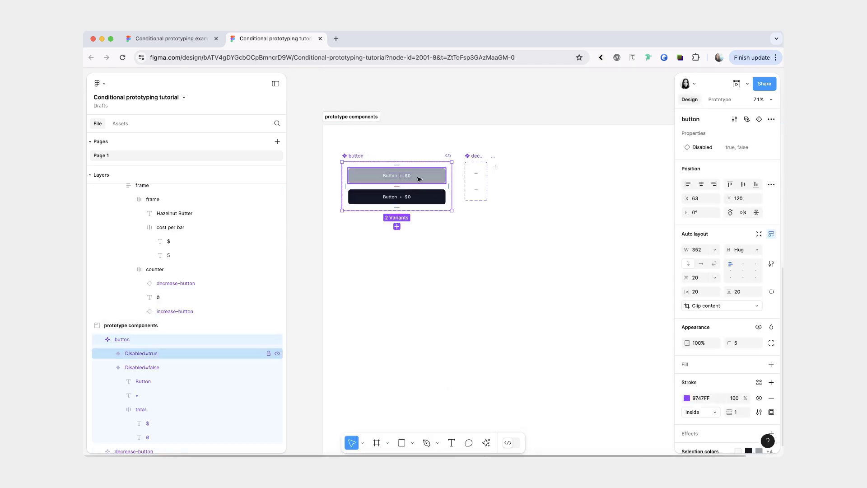
# Move the dark Disabled=false button variant above the grey Disabled=true variant.
pyautogui.click(478, 153)
pyautogui.scroll(5, 478, 158)
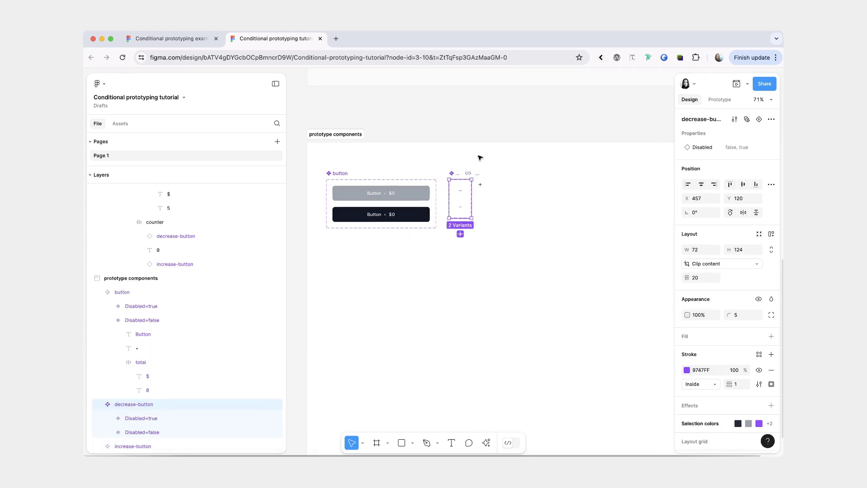
pyautogui.click(395, 242)
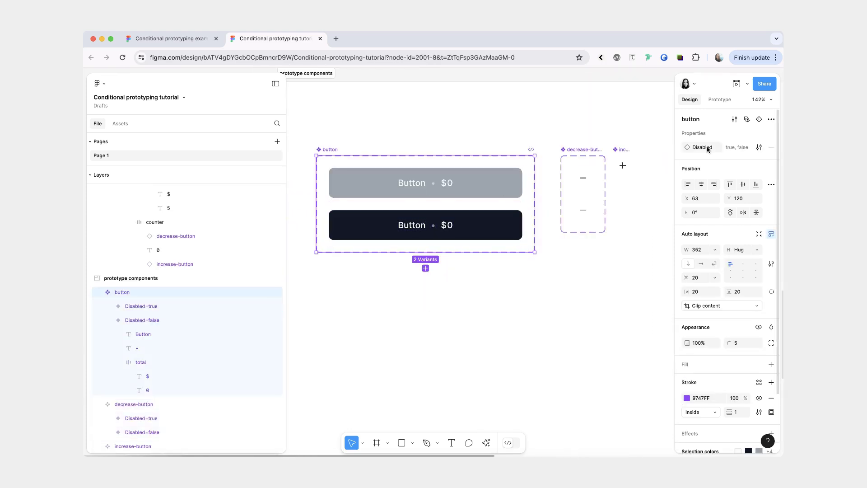
pyautogui.click(515, 188)
pyautogui.click(515, 235)
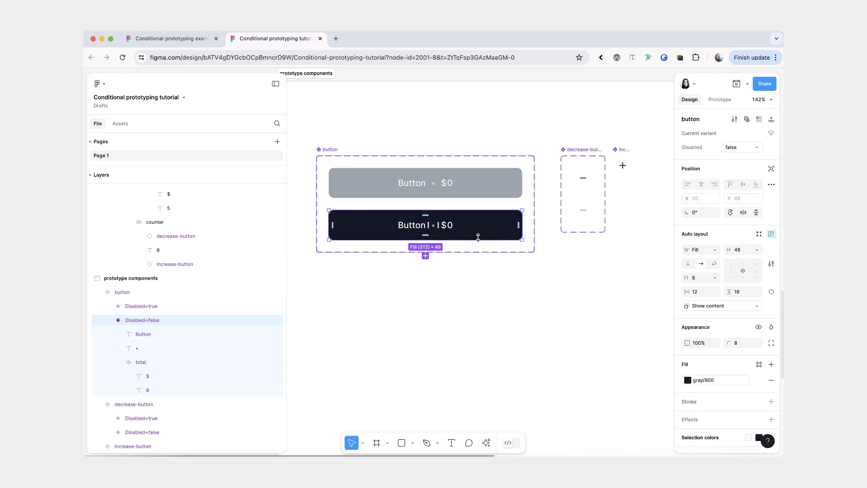
pyautogui.press('Up')
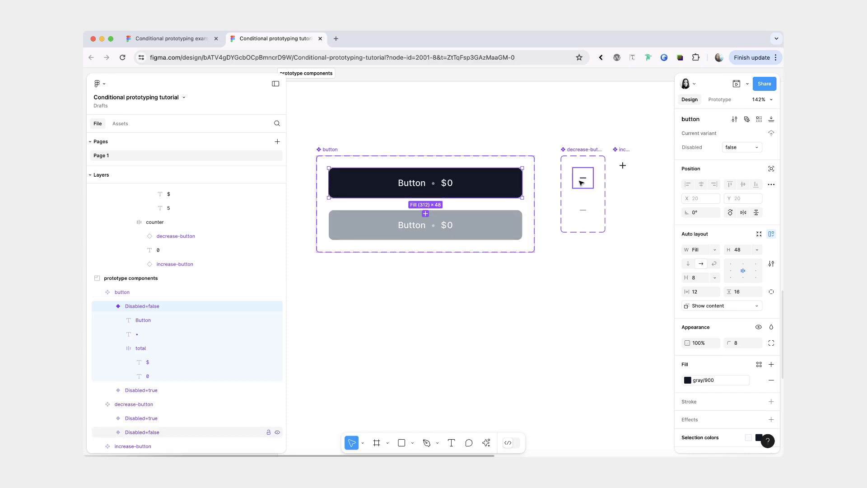
pyautogui.press('Escape')
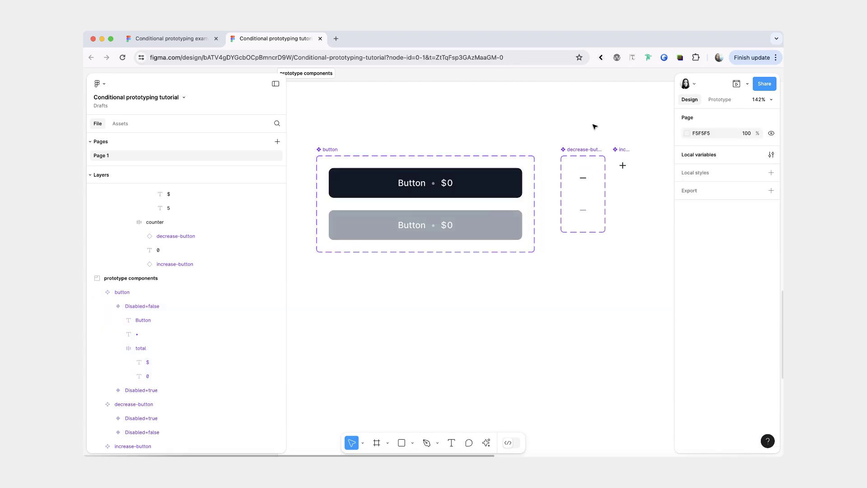
# Create a boolean variable named Disabled in the Prototype collection and set it to True.
pyautogui.click(771, 154)
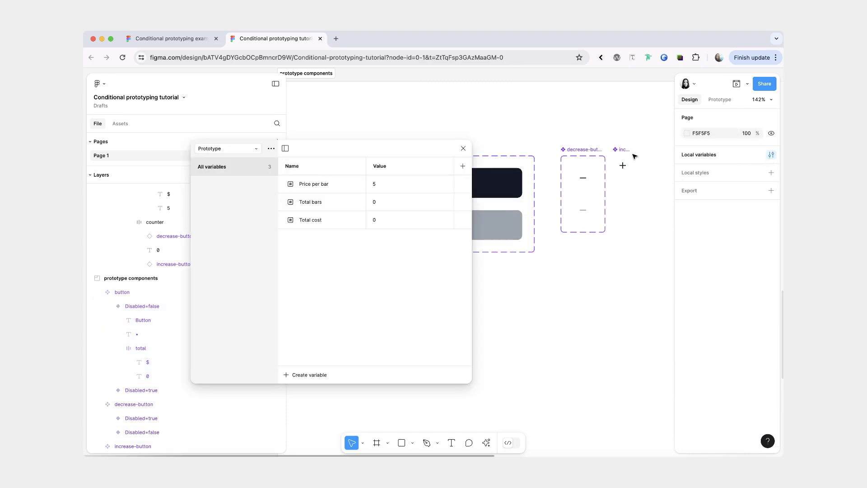
pyautogui.hscroll(-3, 632, 158)
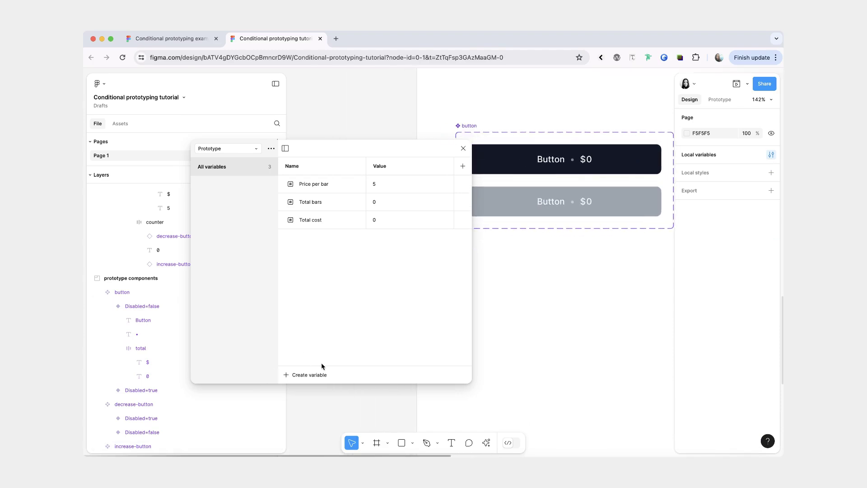
pyautogui.click(310, 375)
pyautogui.click(316, 425)
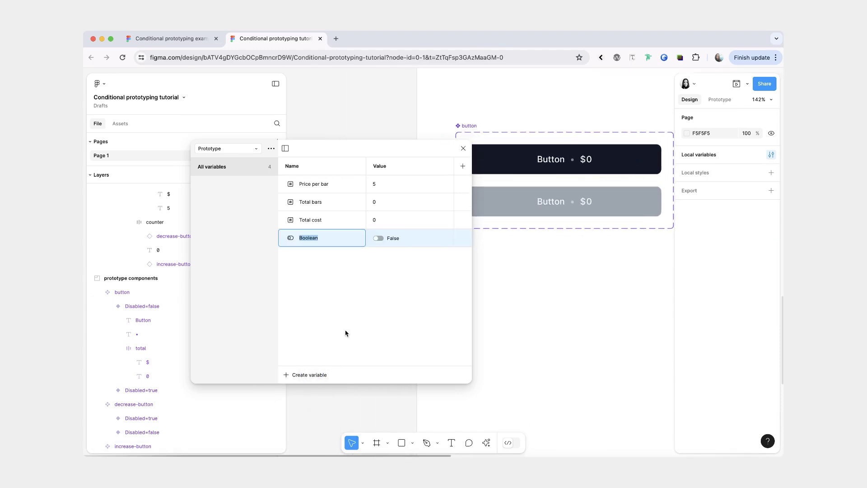
pyautogui.write('Disabled')
pyautogui.click(378, 238)
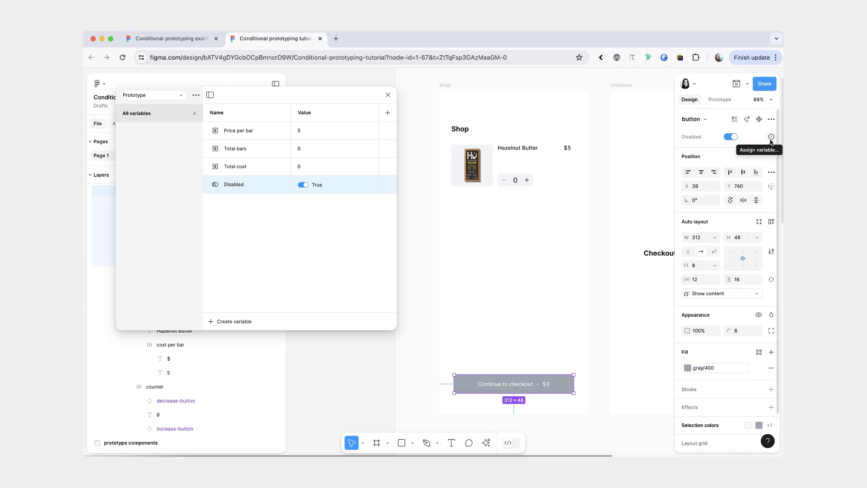
# Link the checkout button's Disabled property to the Disabled variable and test toggling it.
pyautogui.click(770, 137)
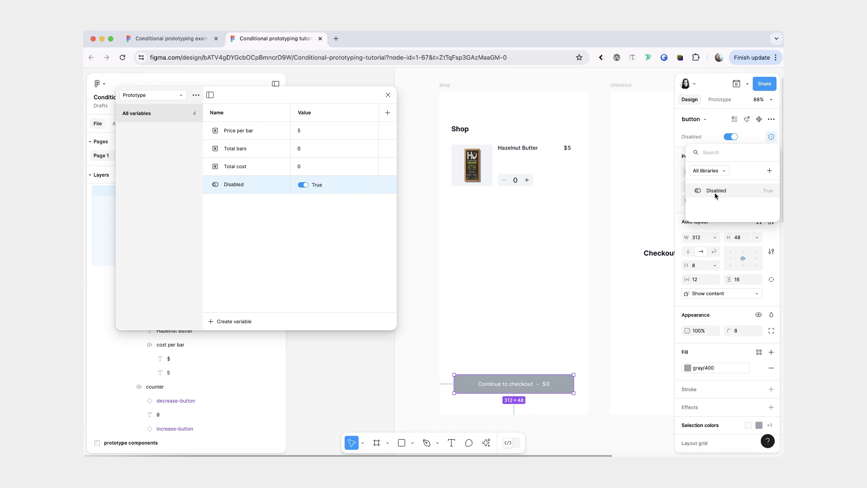
pyautogui.click(716, 191)
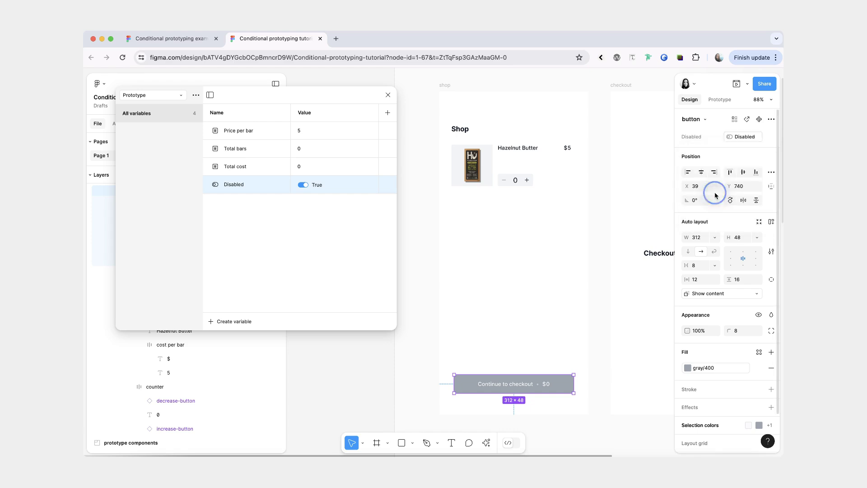
pyautogui.click(736, 139)
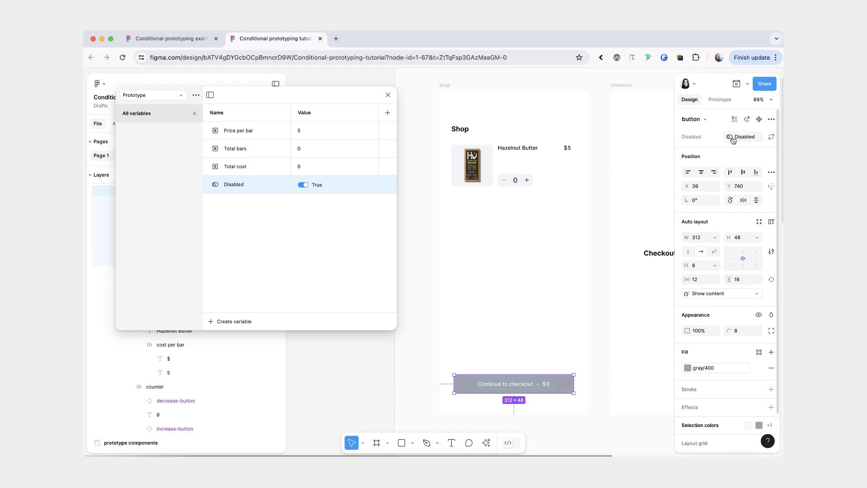
pyautogui.click(302, 185)
pyautogui.click(302, 185)
pyautogui.click(302, 185)
pyautogui.click(302, 186)
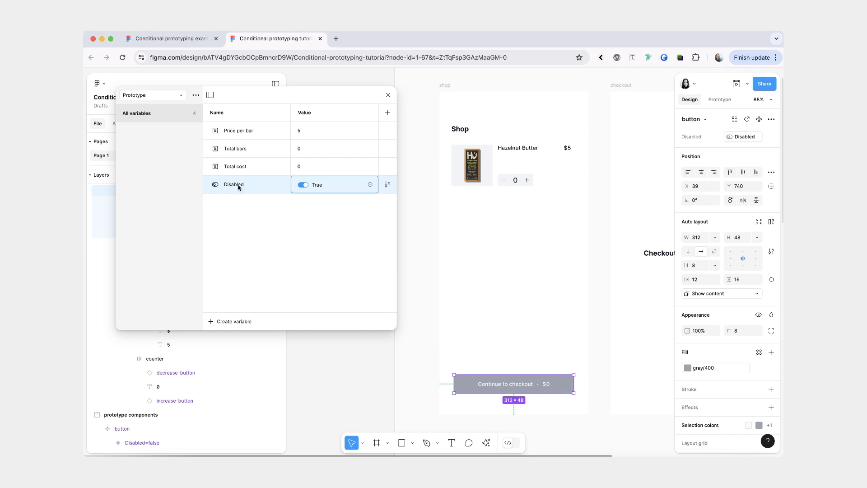
pyautogui.click(518, 390)
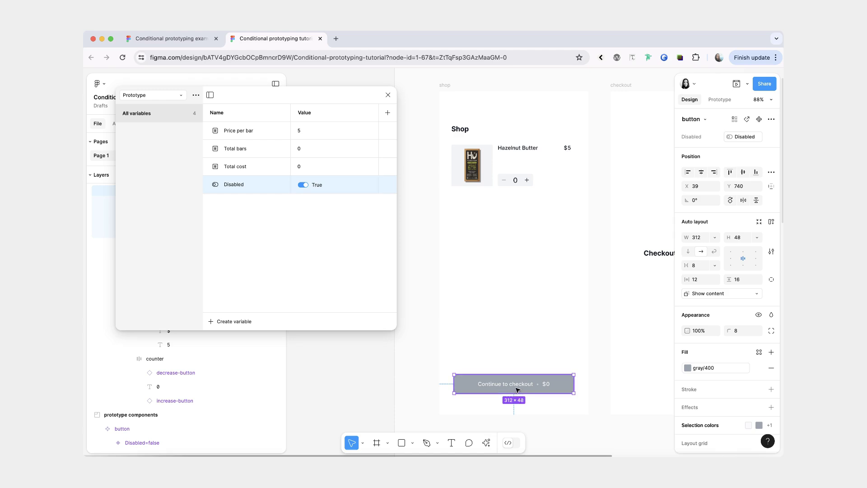
# Link the decrease button's Disabled property to the Disabled variable, then set Disabled to False.
pyautogui.click(507, 210)
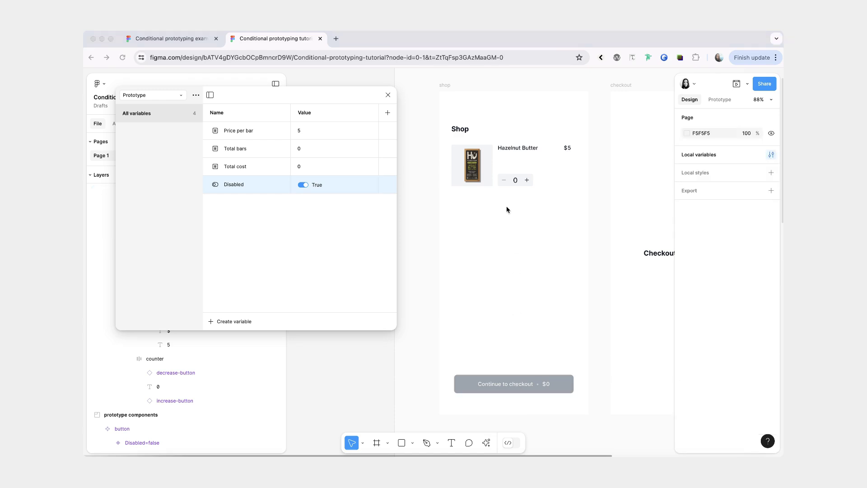
pyautogui.doubleClick(504, 182)
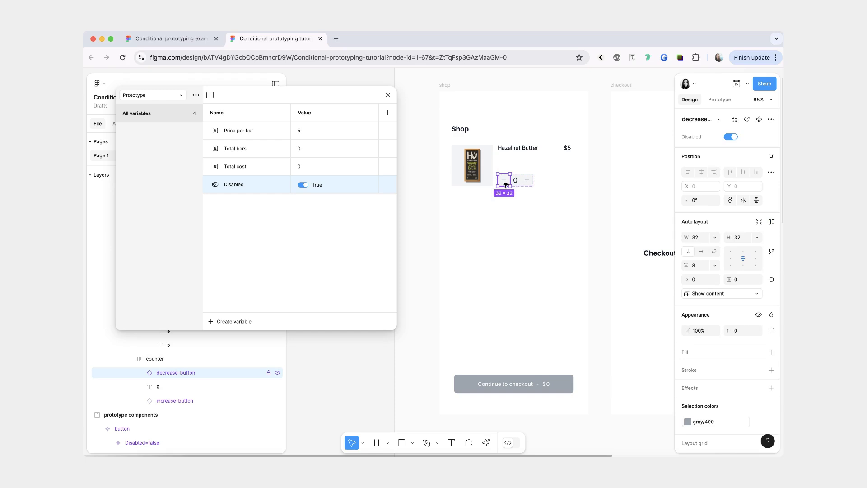
pyautogui.click(771, 137)
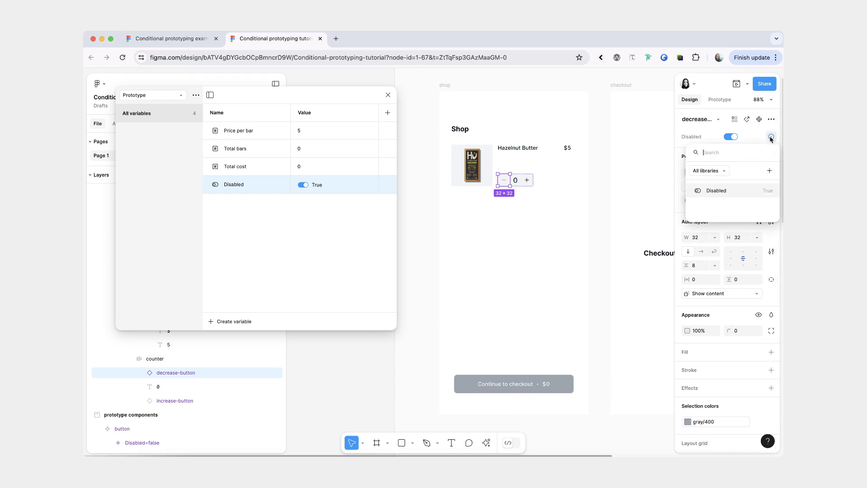
pyautogui.click(754, 188)
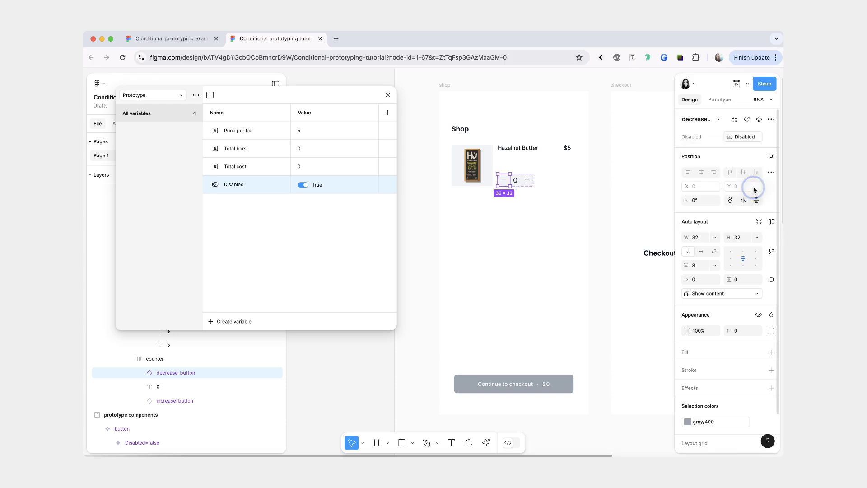
pyautogui.click(303, 186)
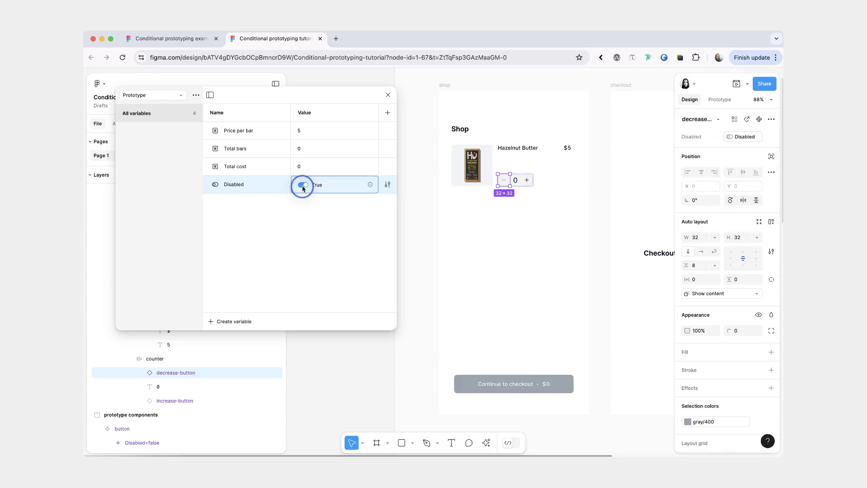
# Set Disabled back to True, zoom out, and select the decrease button's Disabled=false variant.
pyautogui.click(518, 229)
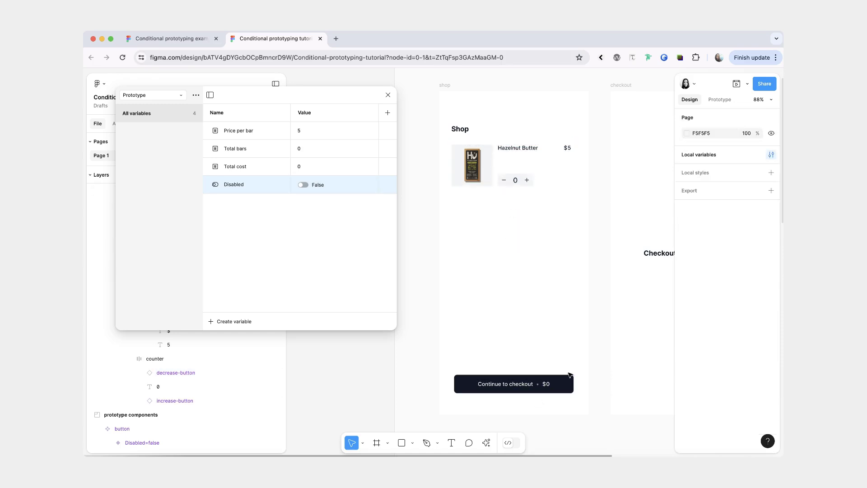
pyautogui.click(303, 184)
pyautogui.hotkey('shift', '1')
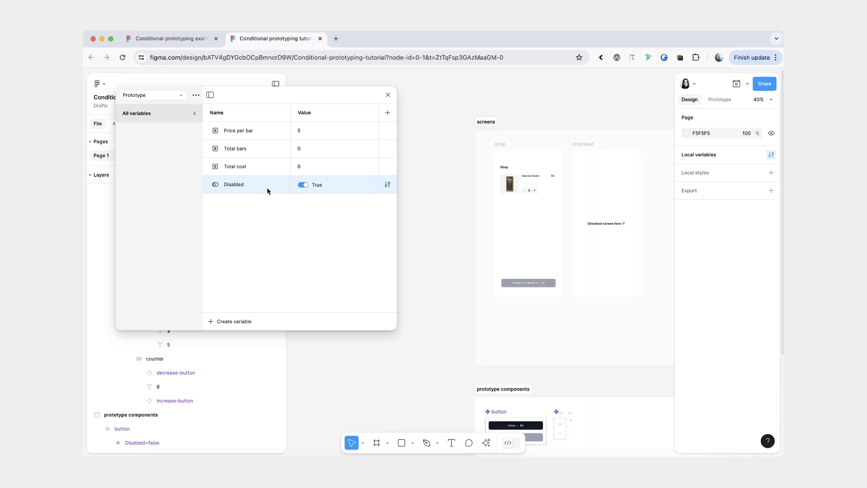
pyautogui.scroll(5, 447, 267)
pyautogui.scroll(5, 558, 262)
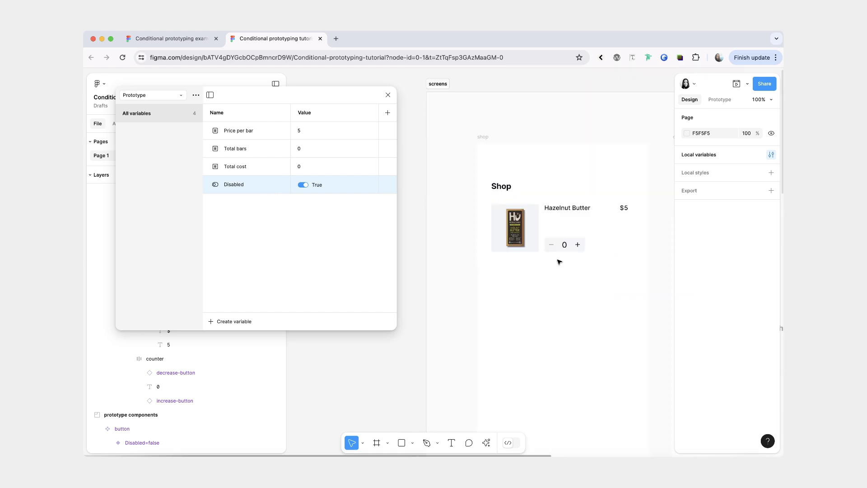
pyautogui.scroll(-4, 545, 247)
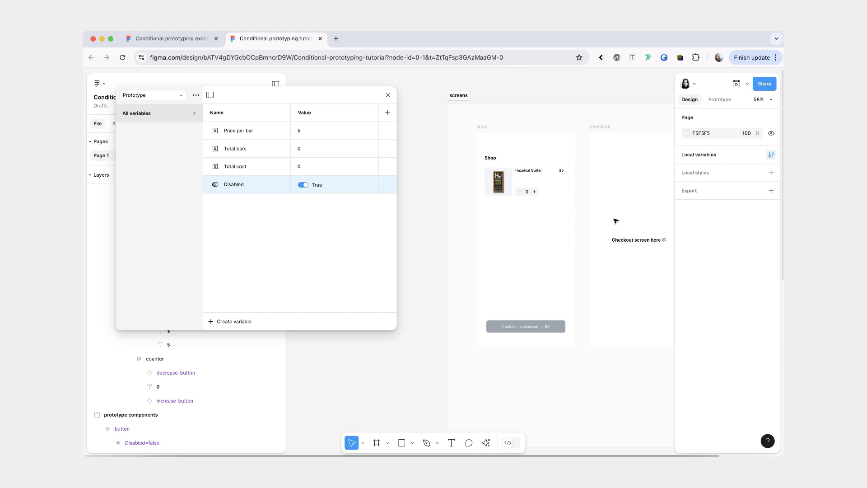
pyautogui.scroll(-3, 615, 220)
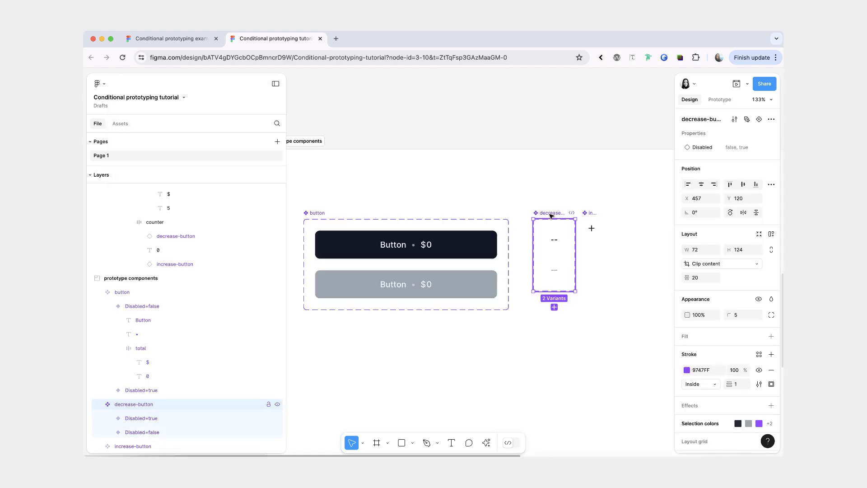
pyautogui.click(553, 239)
# Give the decrease button a tap interaction setting Total bars to Total bars - 1.
pyautogui.scroll(3, 553, 237)
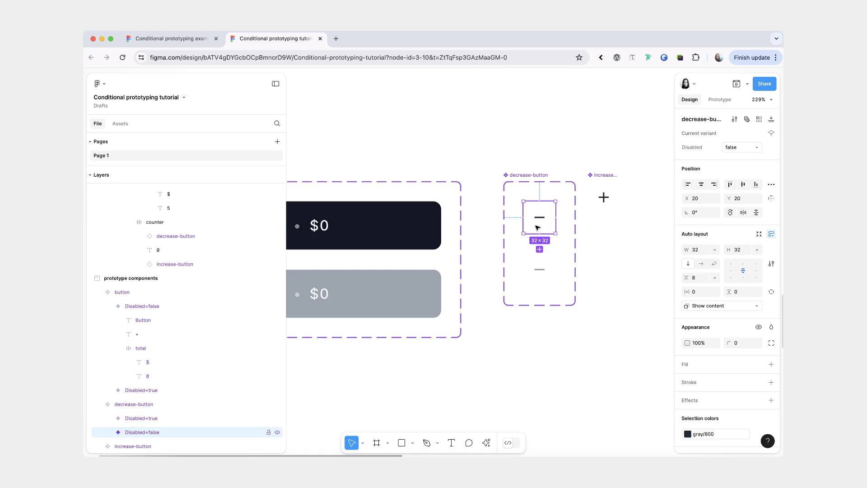
pyautogui.click(724, 101)
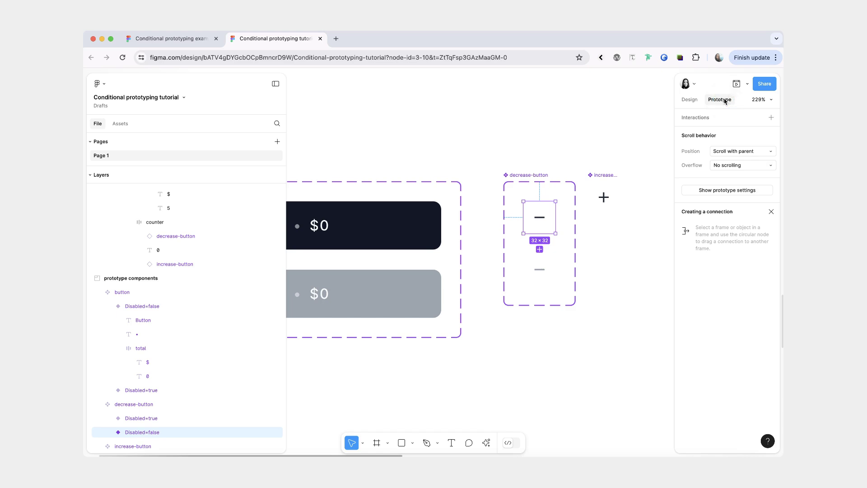
pyautogui.click(770, 119)
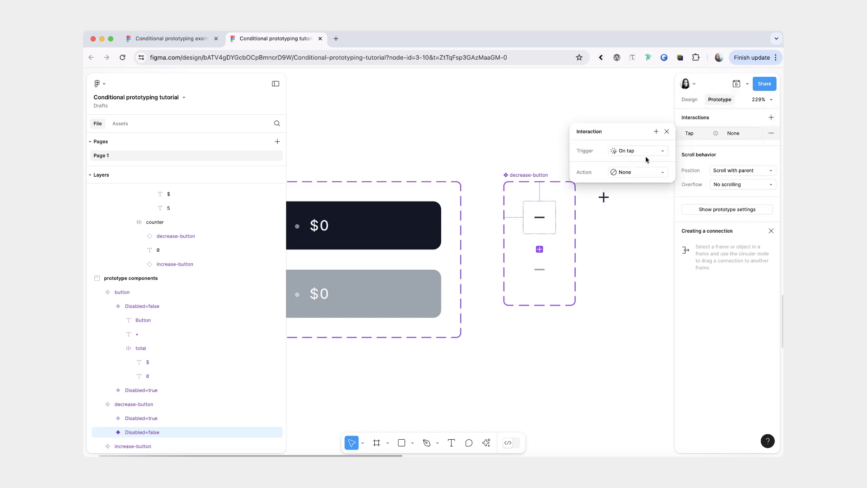
pyautogui.click(650, 174)
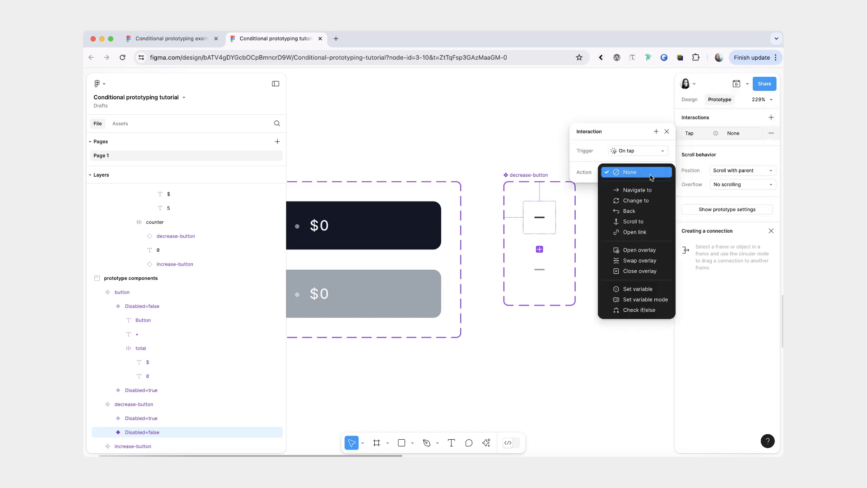
pyautogui.click(656, 289)
pyautogui.scroll(-3, 658, 280)
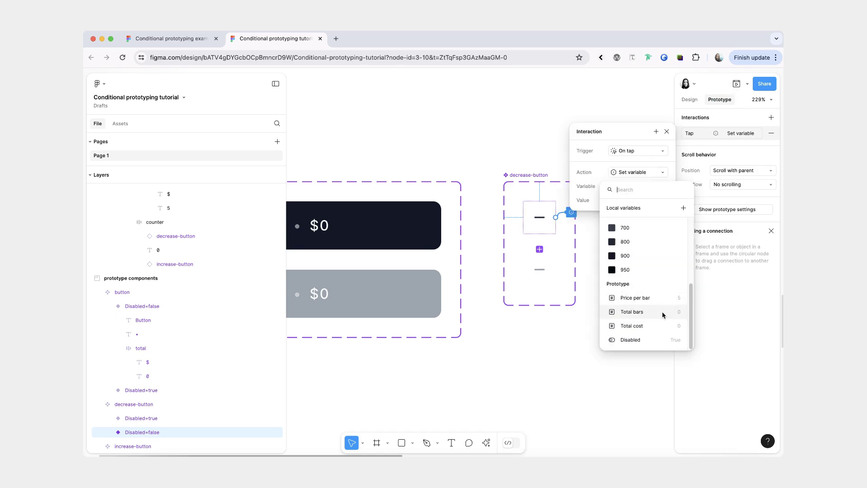
pyautogui.click(662, 311)
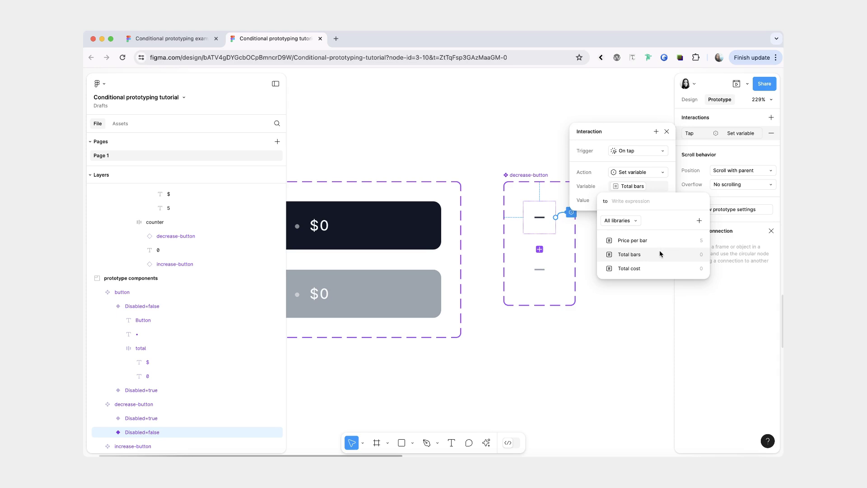
pyautogui.click(660, 253)
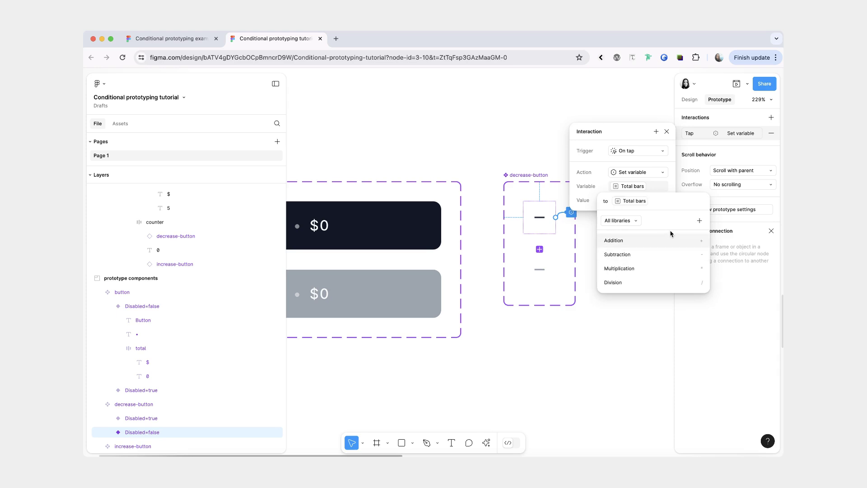
pyautogui.click(664, 254)
pyautogui.write('1')
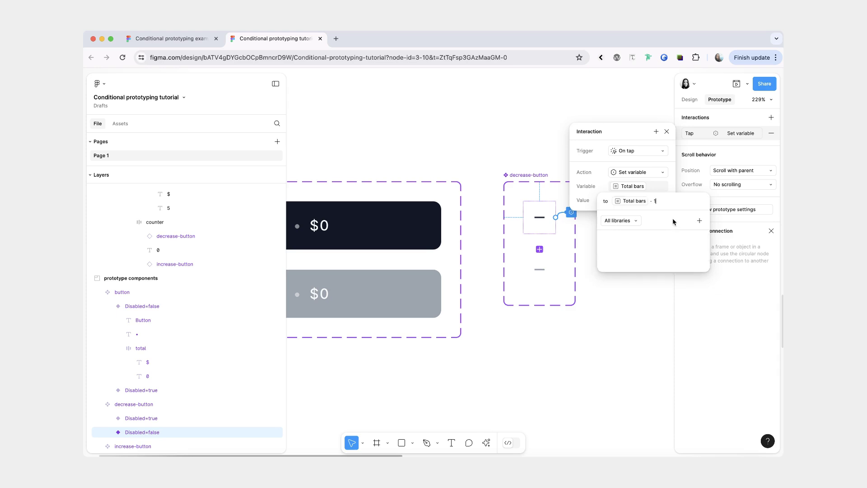
pyautogui.click(676, 183)
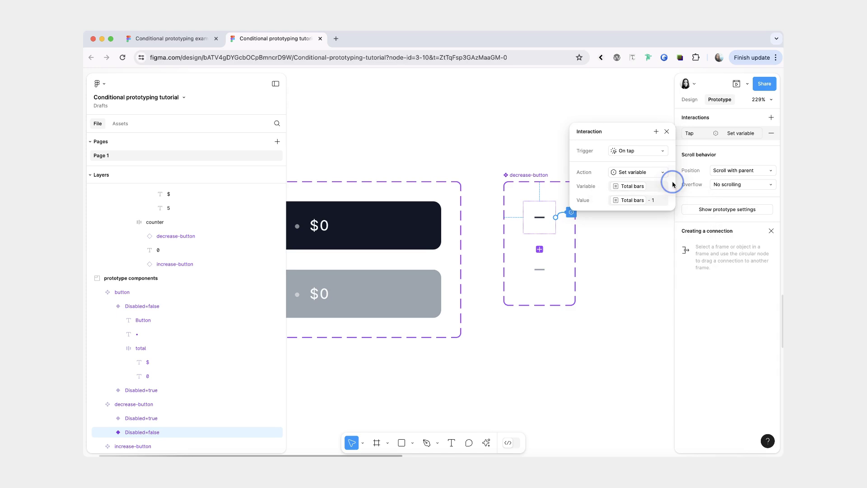
# Add a second action setting Total cost to Total cost - Price per bar, then add three bars in the preview.
pyautogui.click(656, 132)
pyautogui.click(685, 247)
pyautogui.scroll(-3, 727, 253)
pyautogui.click(735, 306)
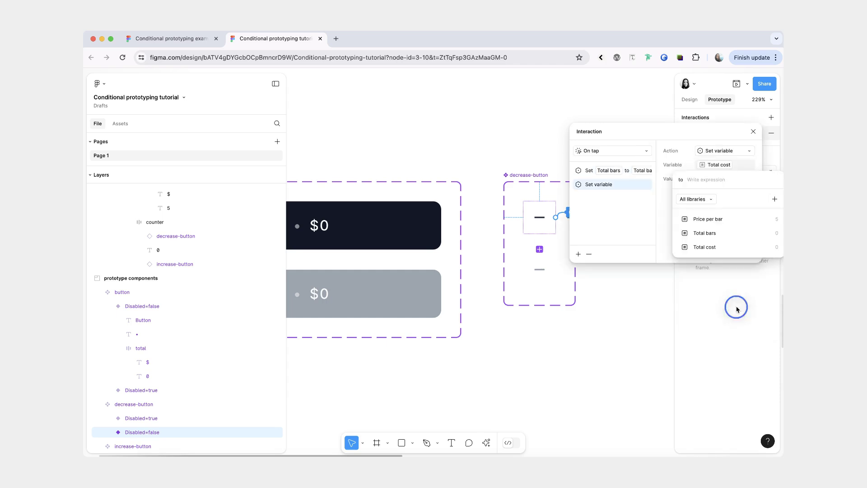
pyautogui.click(741, 247)
pyautogui.click(711, 236)
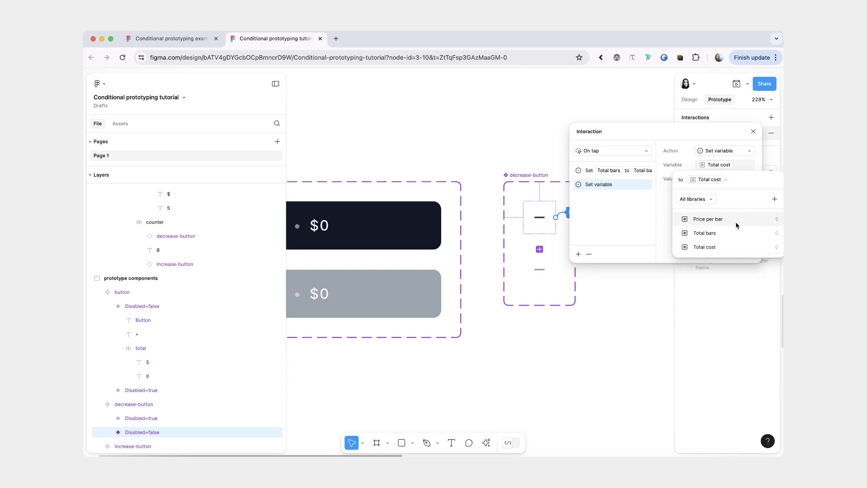
pyautogui.click(736, 222)
pyautogui.click(715, 225)
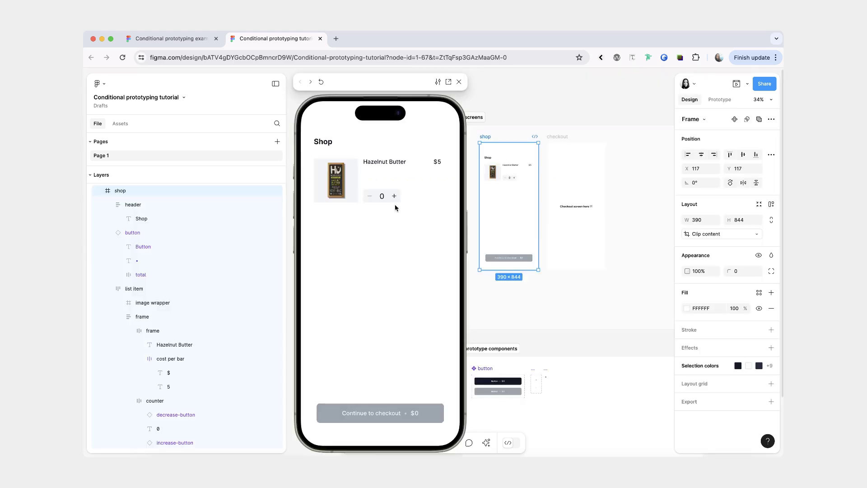
pyautogui.click(393, 199)
pyautogui.click(393, 199)
pyautogui.click(393, 199)
pyautogui.click(394, 199)
# Try the minus in the preview, which has no effect, then zoom the canvas and select the increase-button component.
pyautogui.click(371, 199)
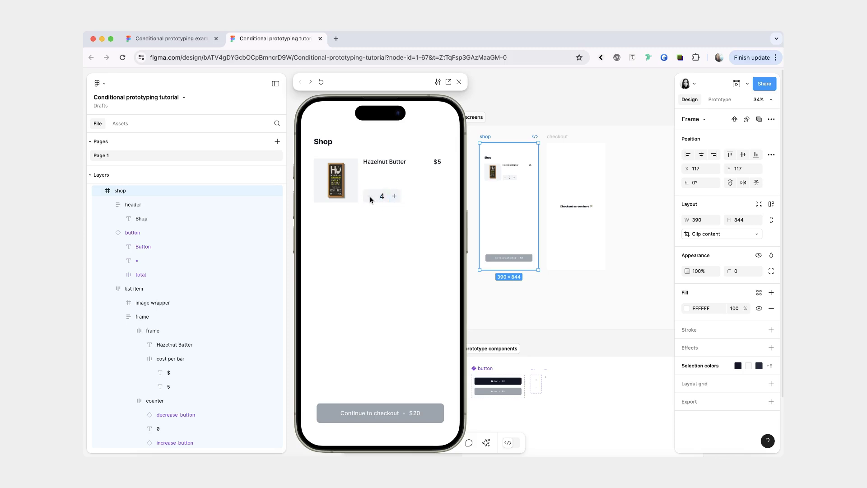
pyautogui.scroll(5, 527, 419)
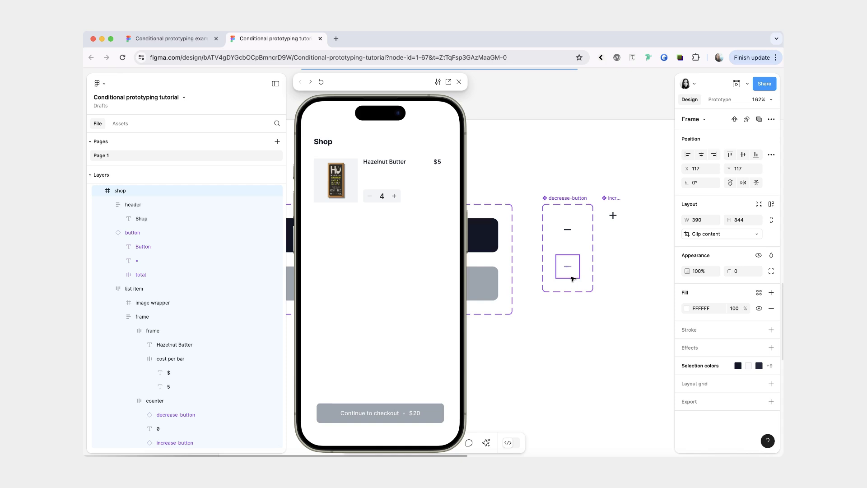
pyautogui.scroll(-2, 600, 236)
pyautogui.click(613, 216)
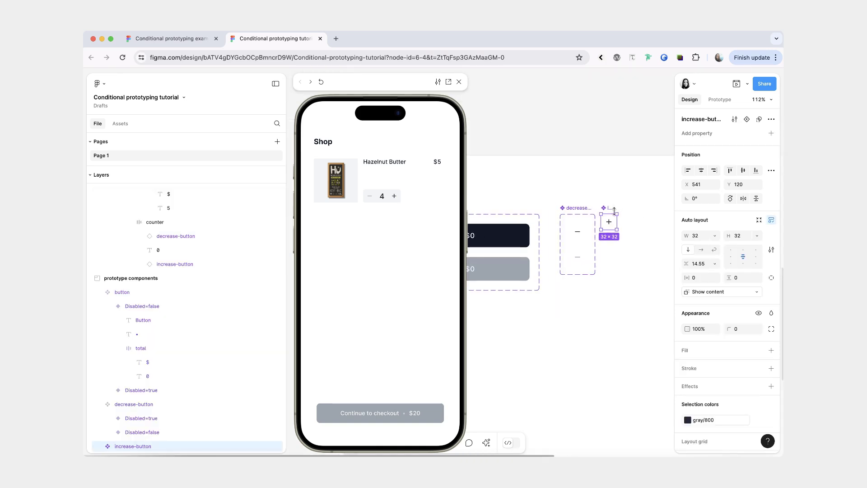
# Select the increase-button component and open its tap interaction in the Prototype tab.
pyautogui.scroll(2, 614, 210)
pyautogui.click(601, 198)
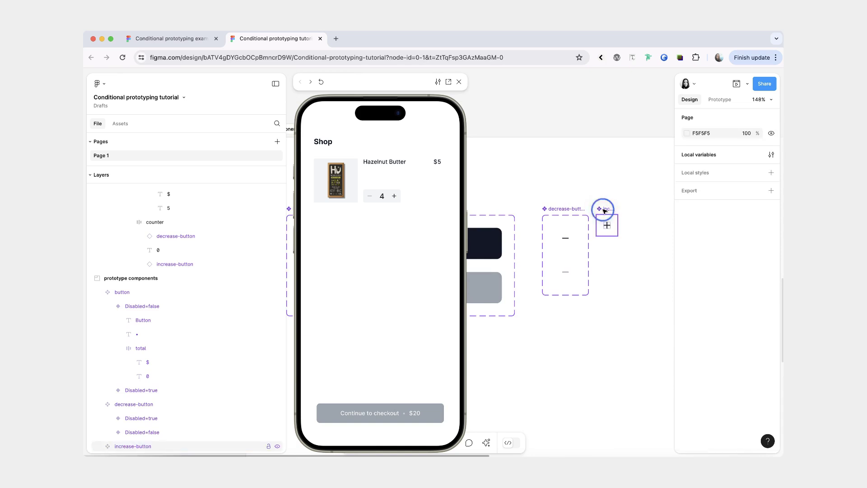
pyautogui.click(607, 225)
pyautogui.click(719, 99)
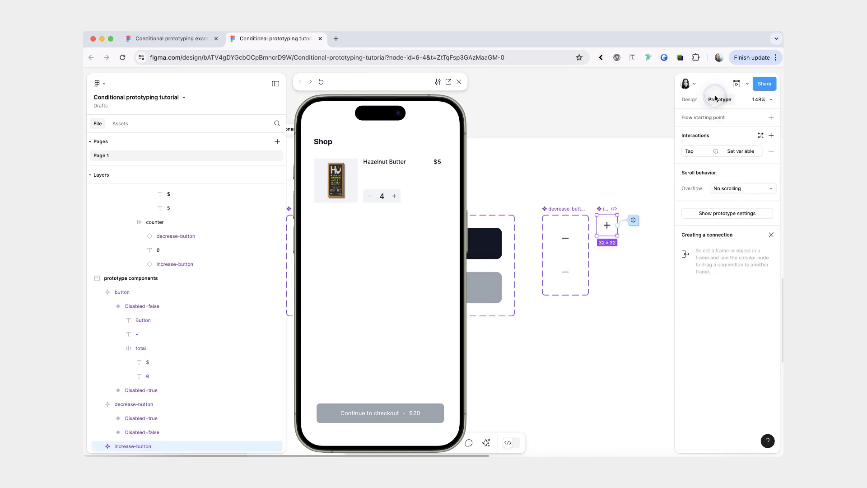
pyautogui.click(724, 151)
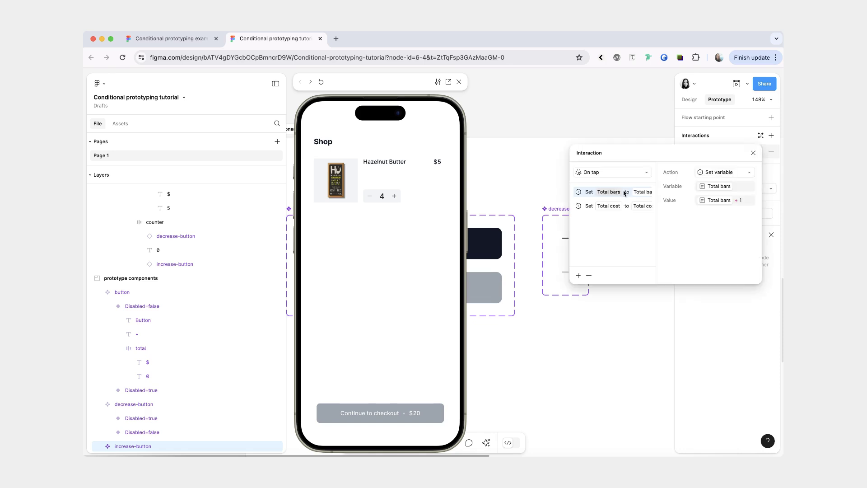
# Add a Set variable action at the top setting Disabled to False, then restart the preview.
pyautogui.click(578, 275)
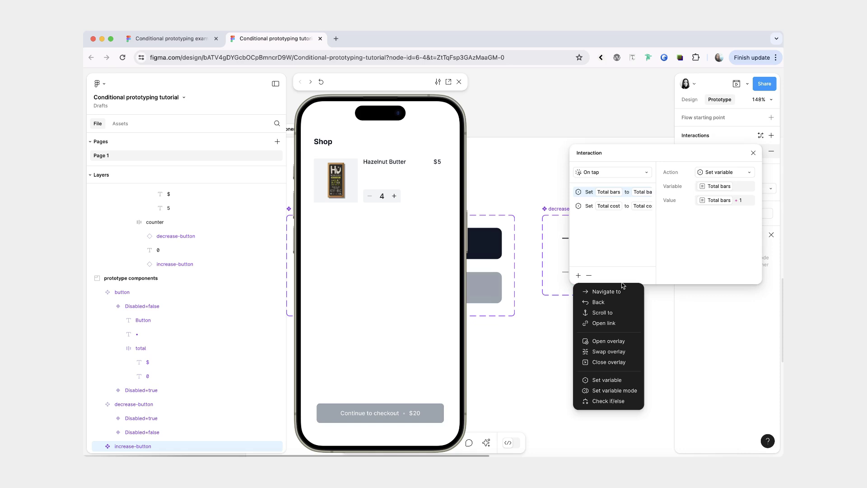
pyautogui.click(631, 382)
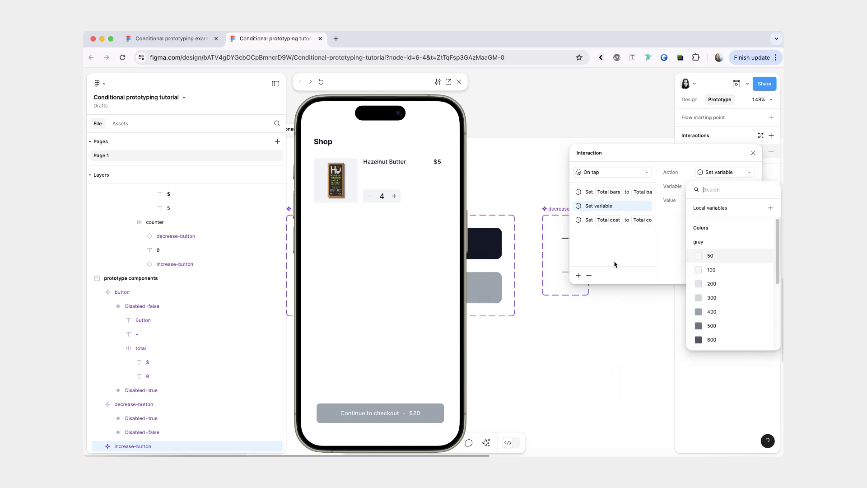
pyautogui.click(602, 199)
pyautogui.moveTo(602, 199); pyautogui.dragTo(599, 191)
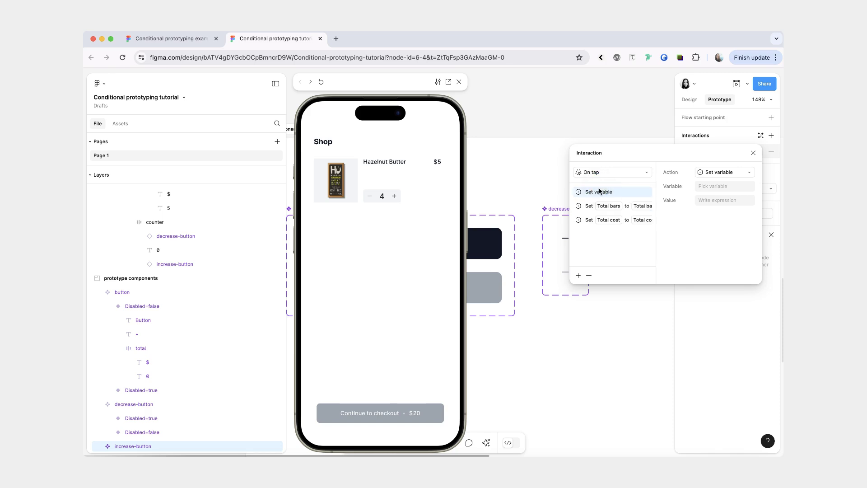
pyautogui.click(715, 187)
pyautogui.scroll(-5, 732, 268)
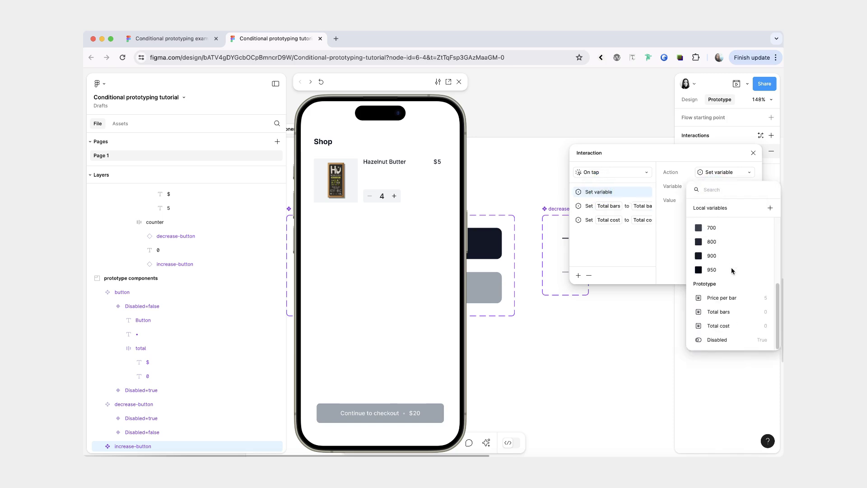
pyautogui.click(737, 340)
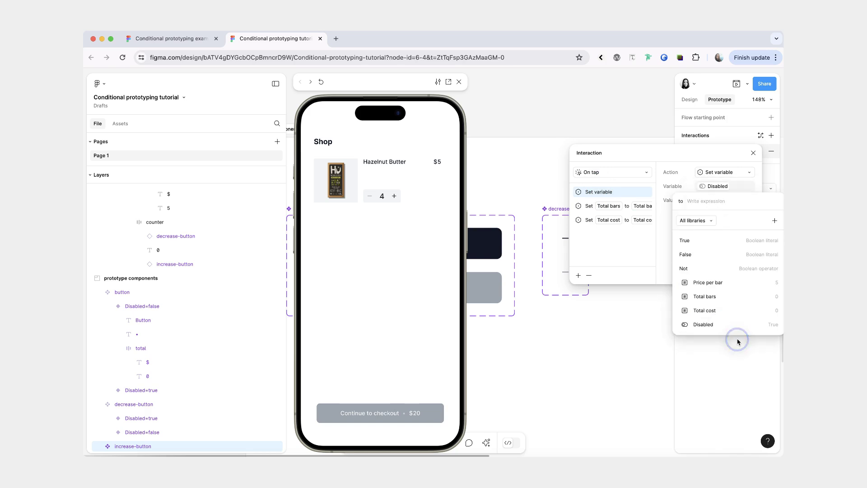
pyautogui.click(737, 254)
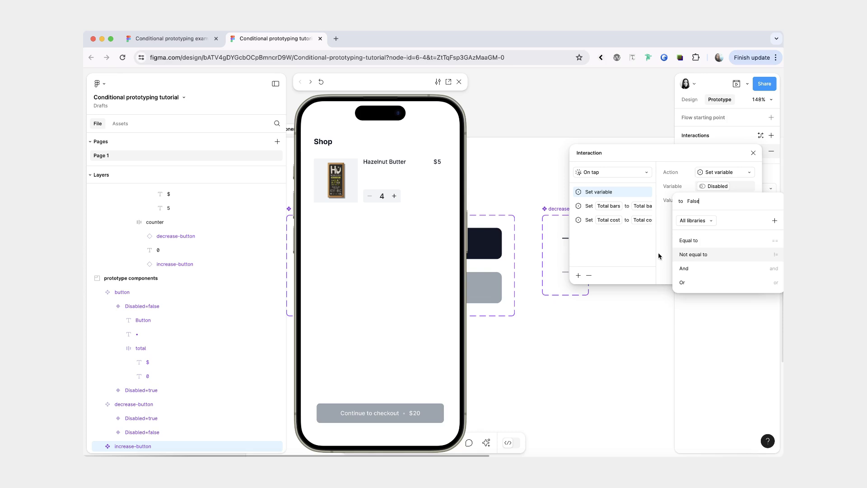
pyautogui.click(659, 254)
pyautogui.click(321, 82)
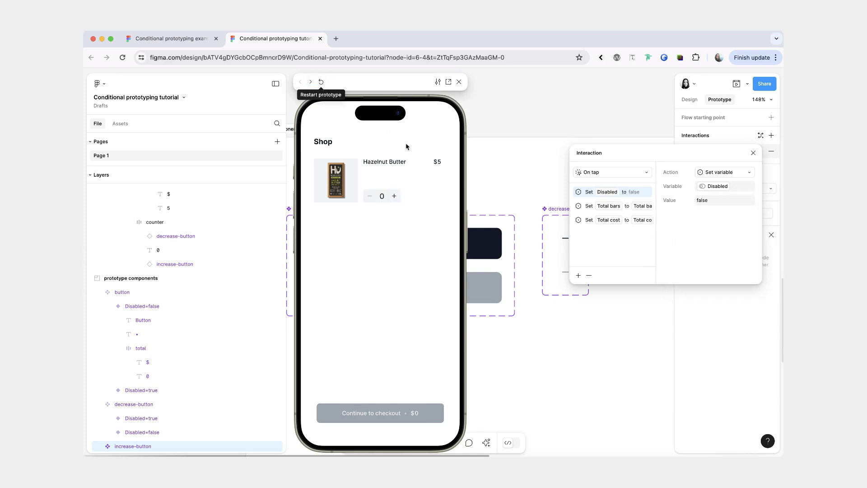
# Add one bar in the preview, then tap minus repeatedly to reach -7 bars at $-35.
pyautogui.click(394, 196)
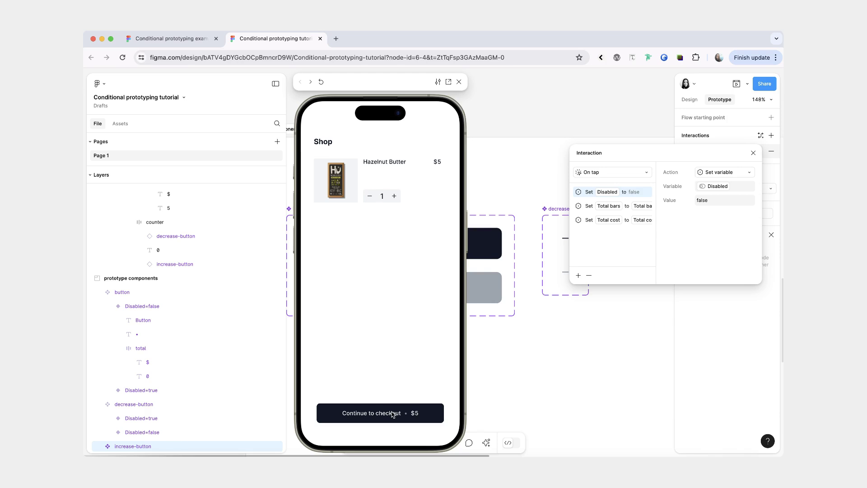
pyautogui.click(370, 200)
pyautogui.click(439, 375)
pyautogui.click(369, 199)
pyautogui.click(370, 199)
pyautogui.click(370, 199)
pyautogui.click(370, 199)
pyautogui.click(370, 199)
pyautogui.click(370, 199)
pyautogui.click(369, 199)
pyautogui.click(369, 199)
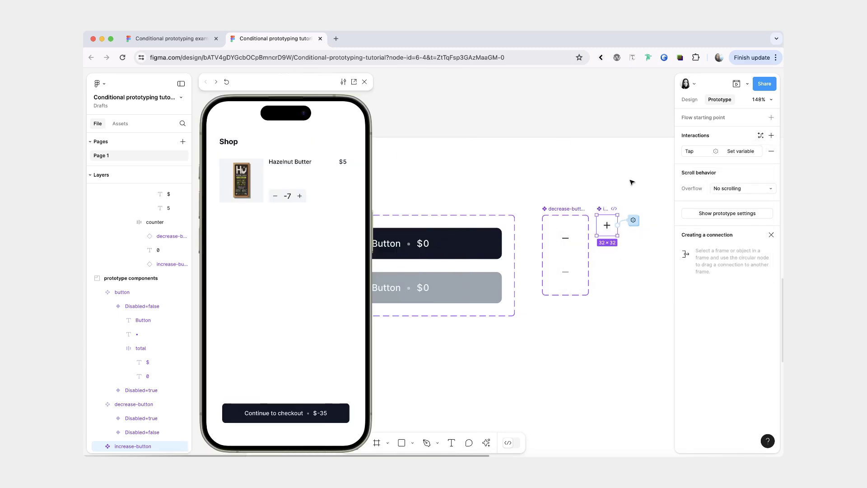
pyautogui.click(564, 216)
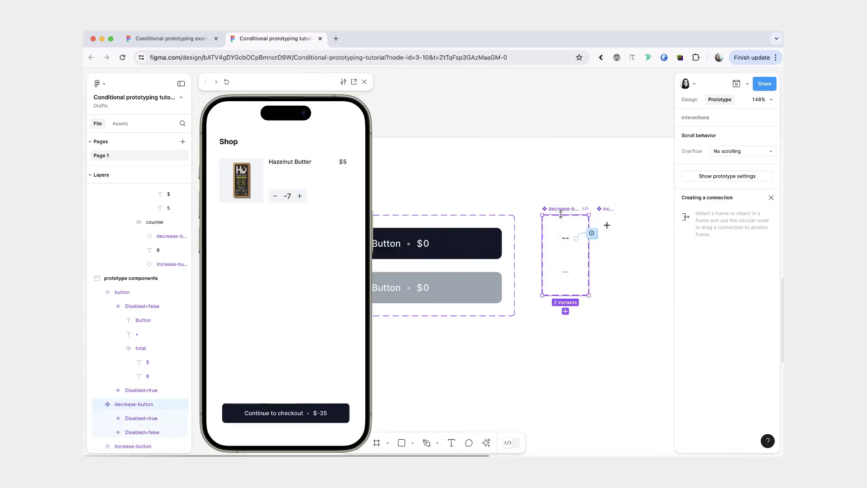
# Select the Disabled=false decrease-button variant and open its tap interaction.
pyautogui.scroll(3, 565, 237)
pyautogui.scroll(3, 565, 237)
pyautogui.click(566, 239)
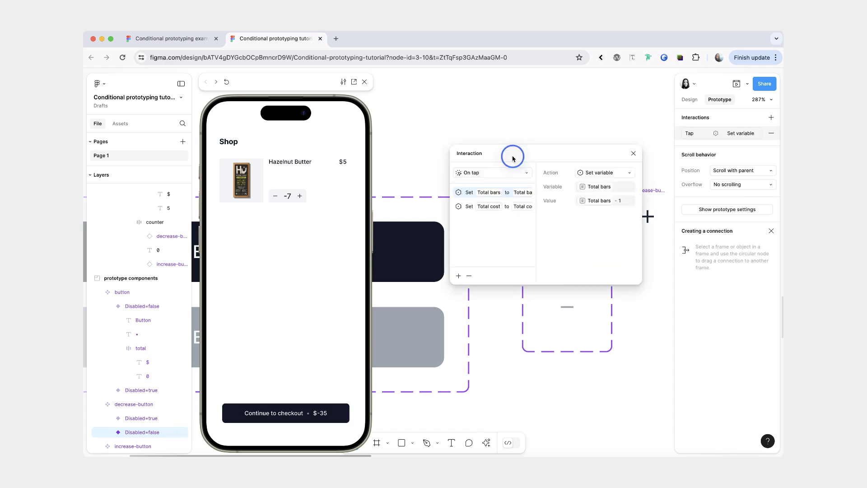
pyautogui.click(602, 236)
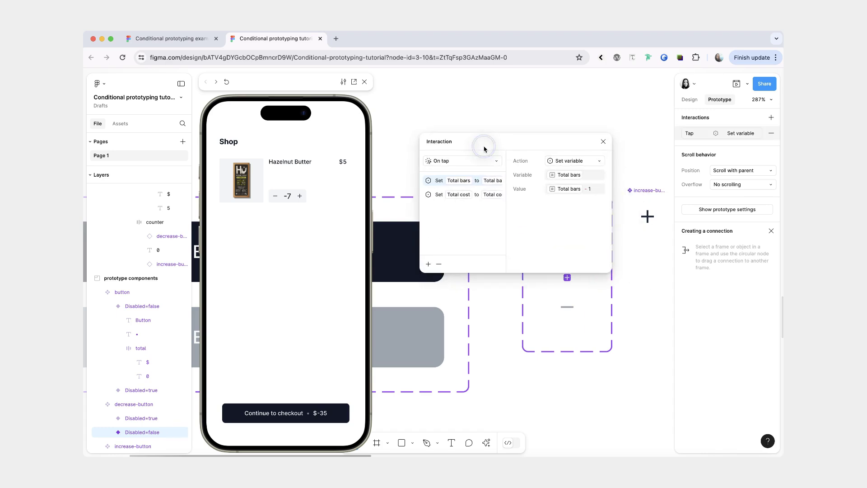
# Add a Check if/else with Total bars >= 1 and move both Set variable rows under it.
pyautogui.click(427, 264)
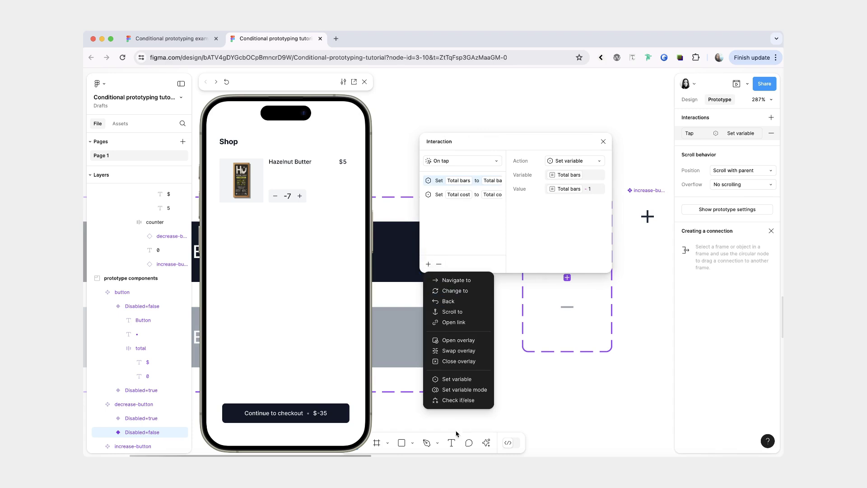
pyautogui.click(449, 403)
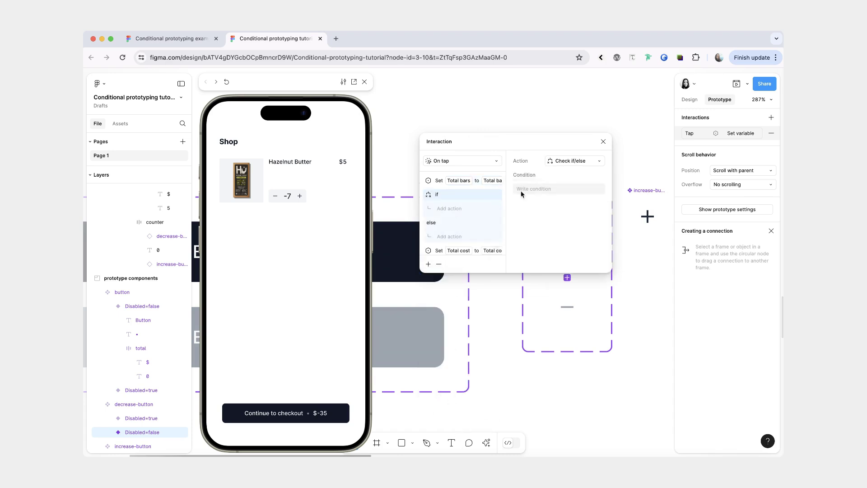
pyautogui.click(543, 190)
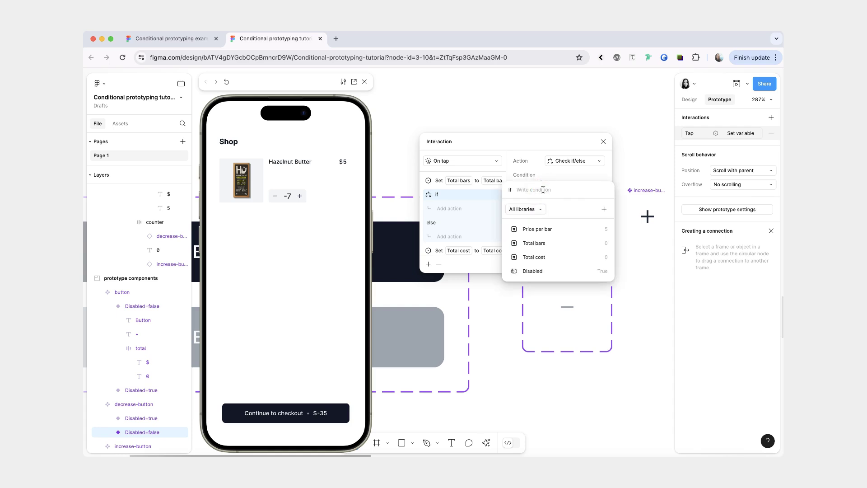
pyautogui.click(550, 244)
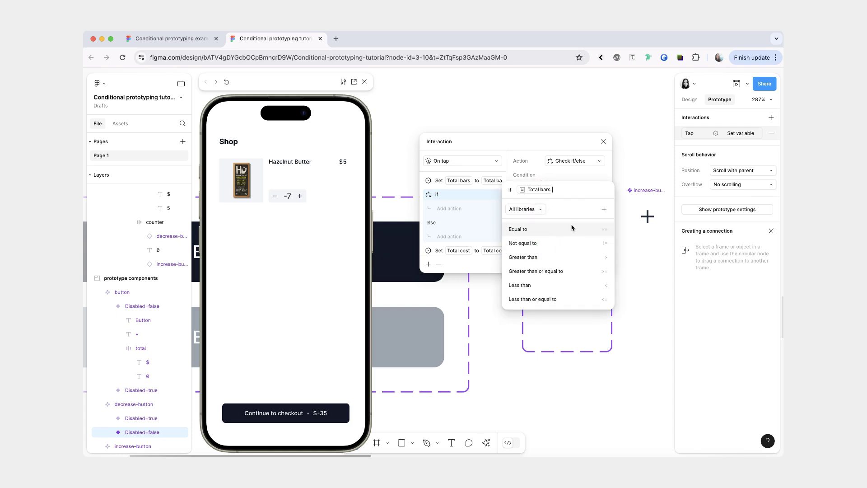
pyautogui.click(555, 276)
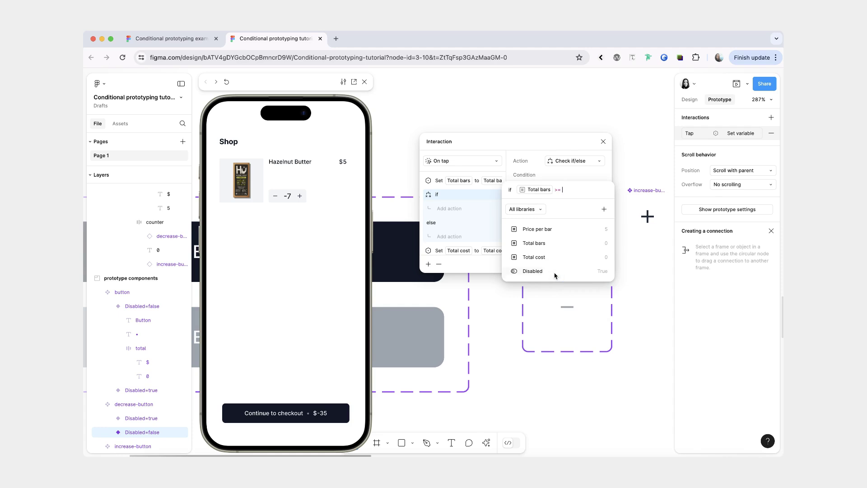
pyautogui.write('1')
pyautogui.click(570, 185)
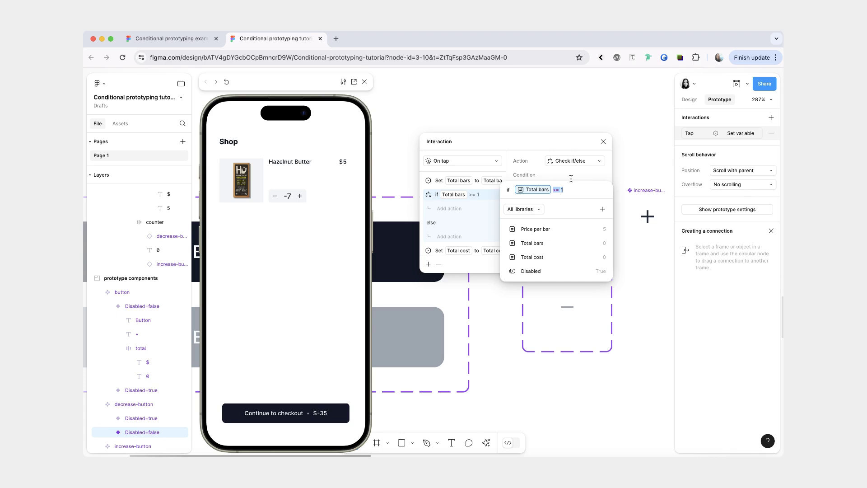
pyautogui.click(567, 176)
pyautogui.moveTo(449, 180); pyautogui.dragTo(448, 208)
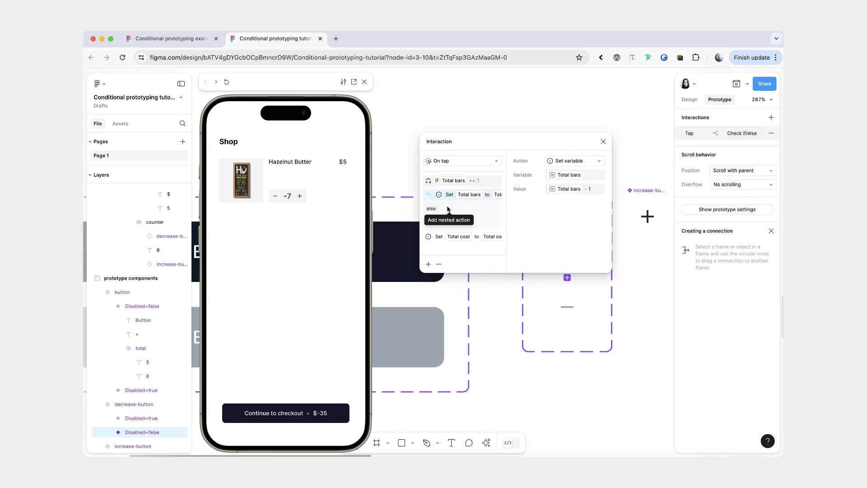
pyautogui.moveTo(436, 237); pyautogui.dragTo(447, 201)
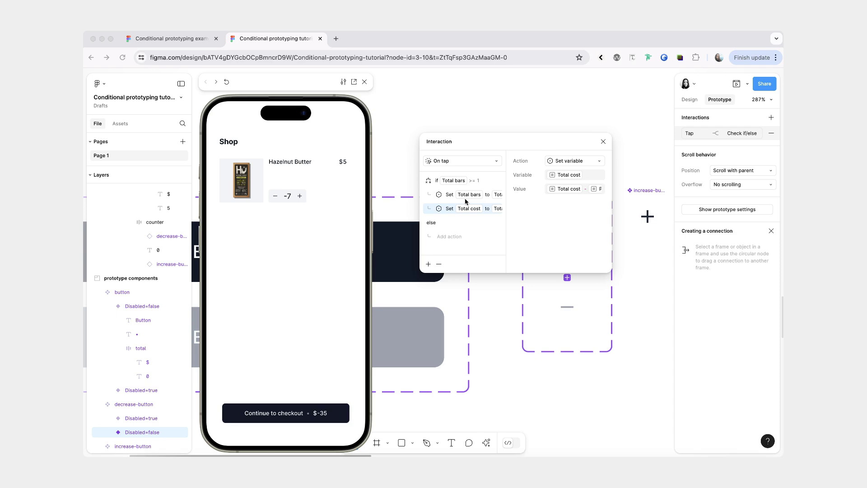
# Add a second if/else check with the condition Total bars == 0.
pyautogui.click(428, 264)
pyautogui.click(466, 400)
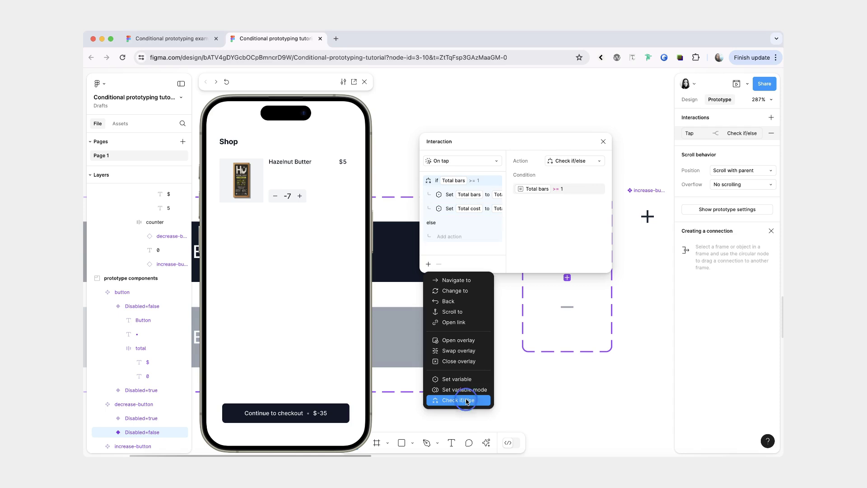
pyautogui.click(537, 188)
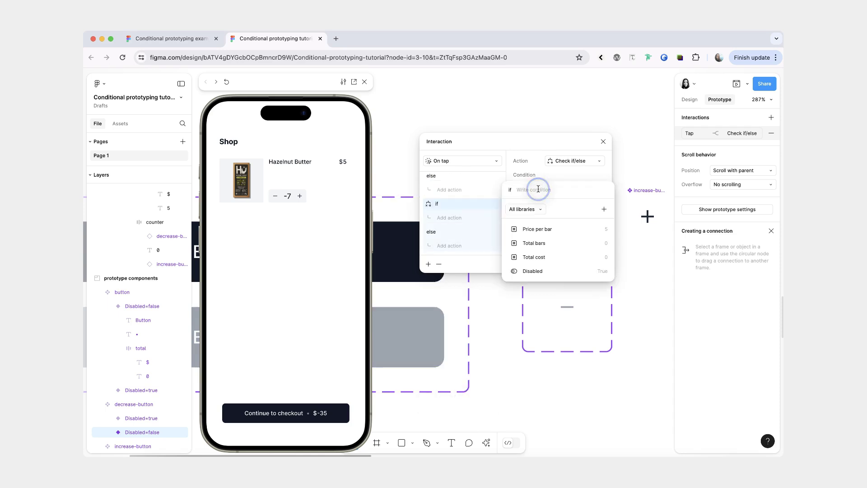
pyautogui.click(575, 243)
pyautogui.click(574, 228)
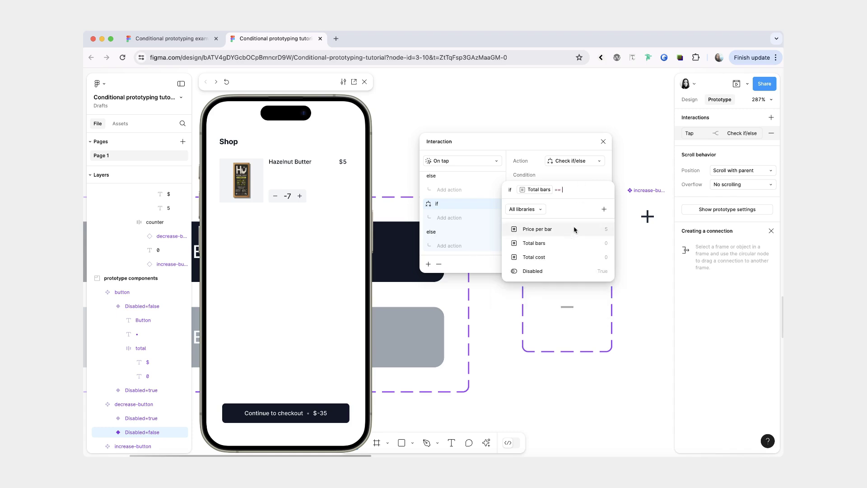
pyautogui.write('0')
pyautogui.press('Return')
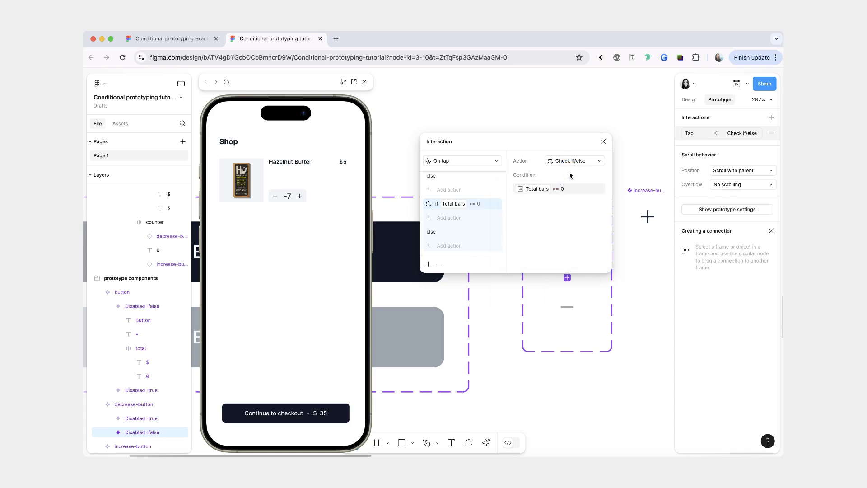
# Under that condition set Disabled to True, then add a bar in the preview.
pyautogui.click(449, 218)
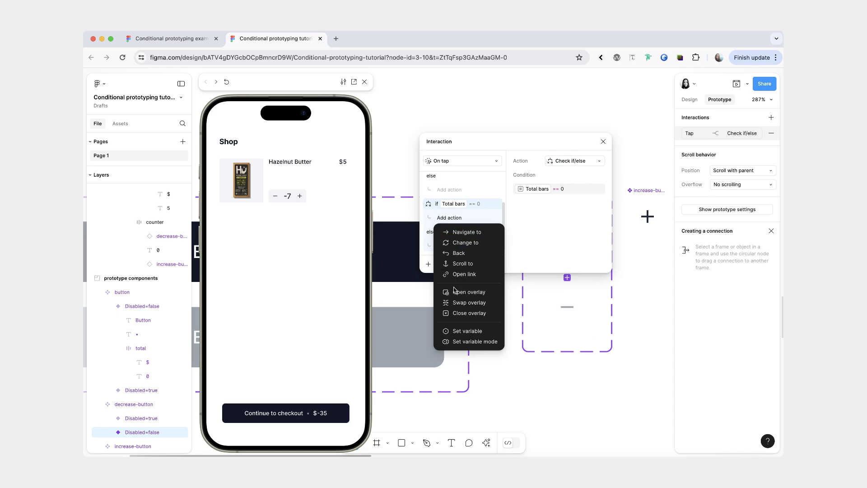
pyautogui.click(467, 331)
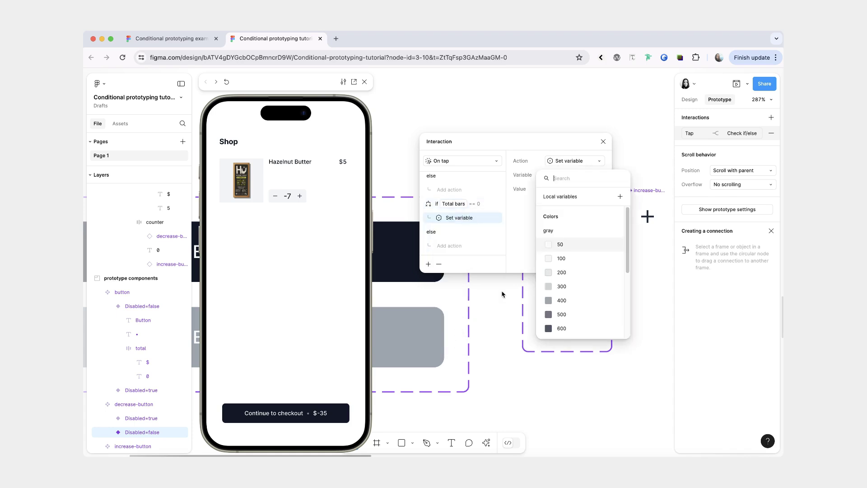
pyautogui.scroll(-5, 558, 229)
pyautogui.click(566, 328)
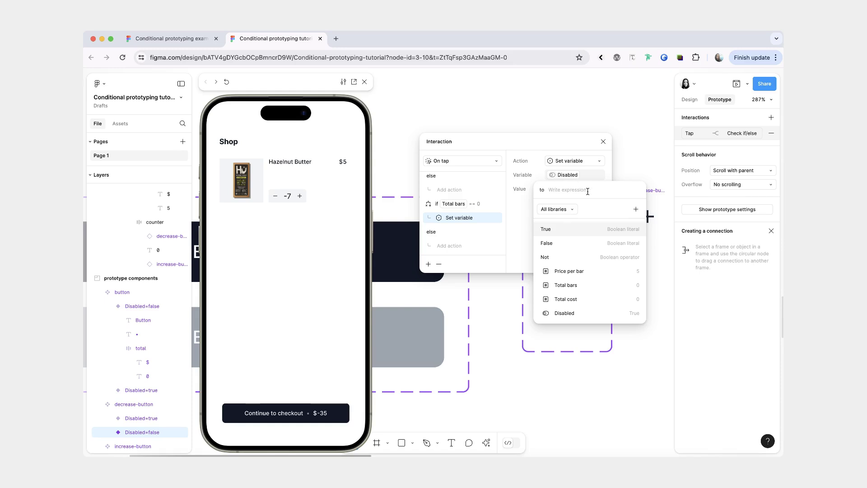
pyautogui.click(596, 232)
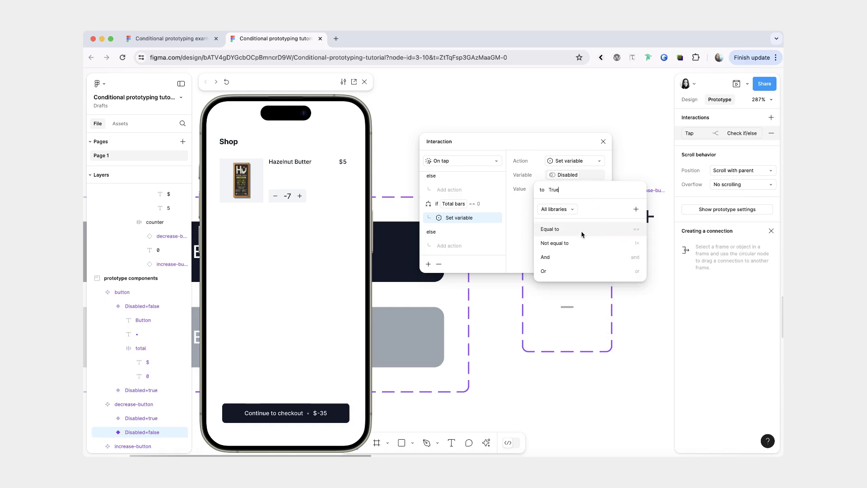
pyautogui.click(519, 218)
pyautogui.click(227, 82)
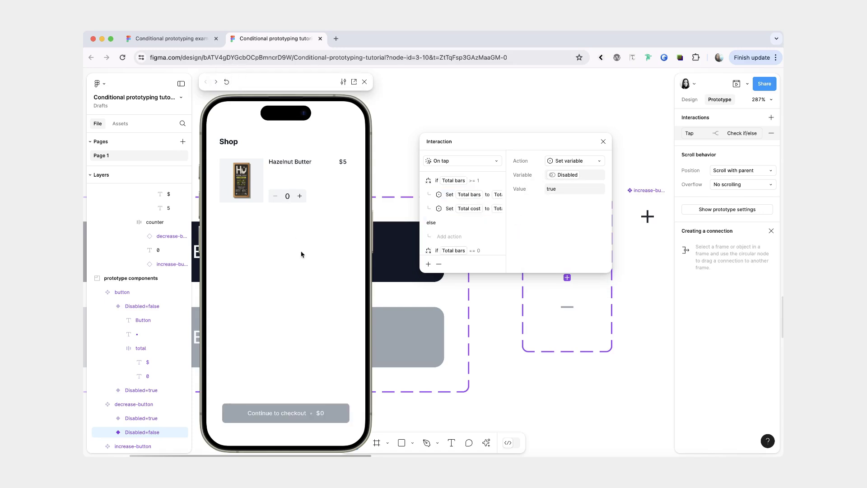
pyautogui.click(300, 198)
# Test the preview: dropping to 0 bars greys out checkout, adding a bar re-enables it.
pyautogui.click(275, 197)
pyautogui.click(300, 267)
pyautogui.click(273, 197)
pyautogui.click(279, 250)
pyautogui.click(300, 197)
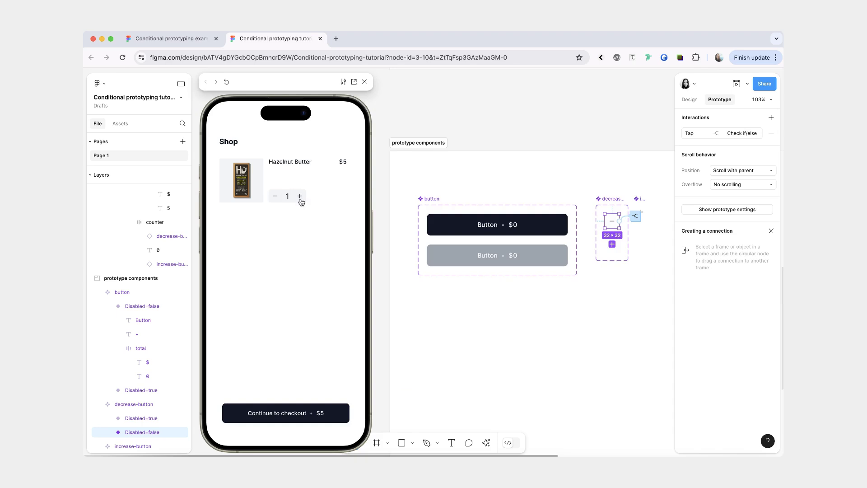
pyautogui.click(279, 413)
# Pan the canvas to the checkout frame and undo back to the enabled checkout button variant.
pyautogui.scroll(10, 540, 133)
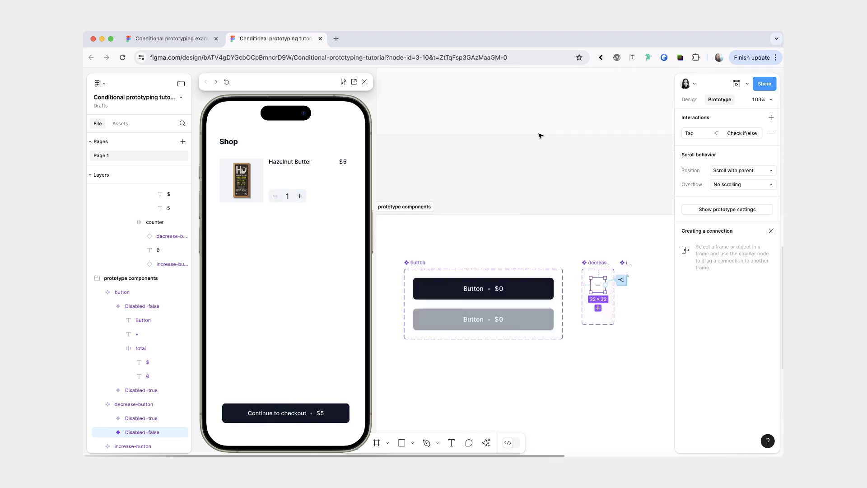
pyautogui.hscroll(5, 540, 135)
pyautogui.scroll(3, 540, 135)
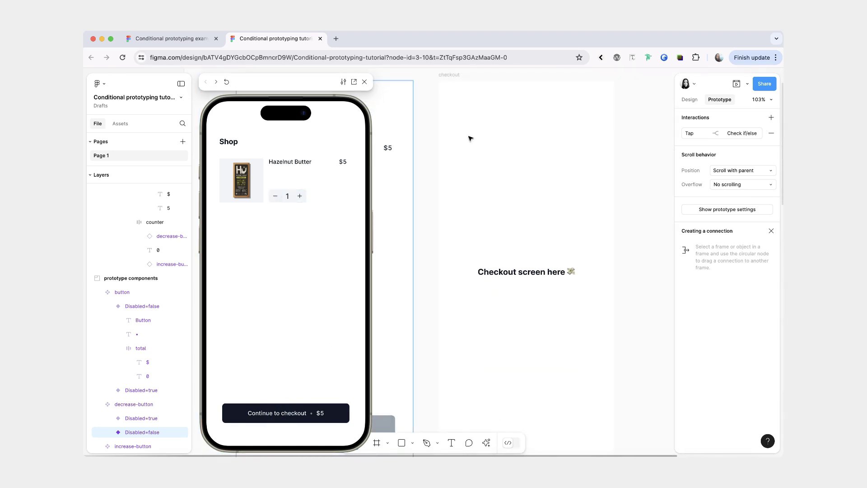
pyautogui.press('super+z')
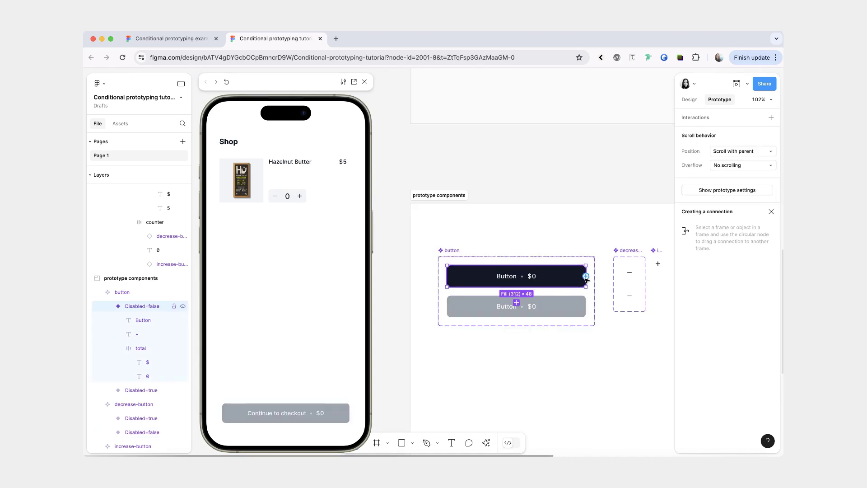
# Give the enabled checkout button a tap interaction that navigates to the checkout frame.
pyautogui.click(770, 117)
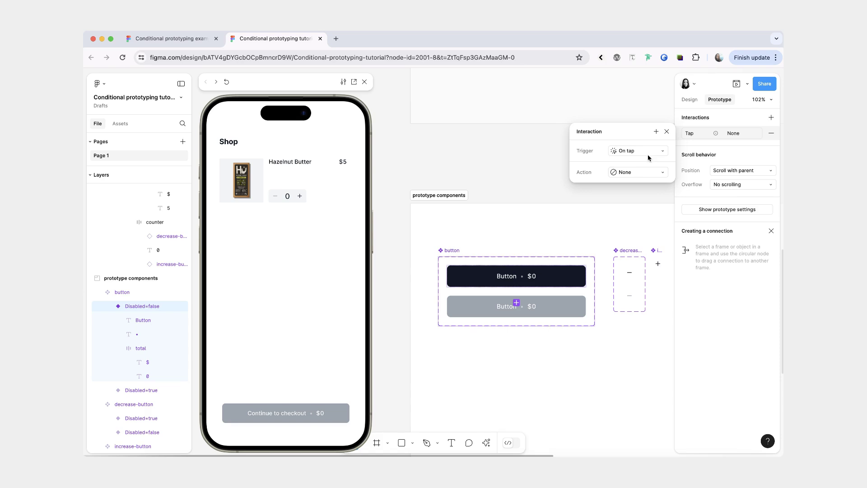
pyautogui.click(647, 172)
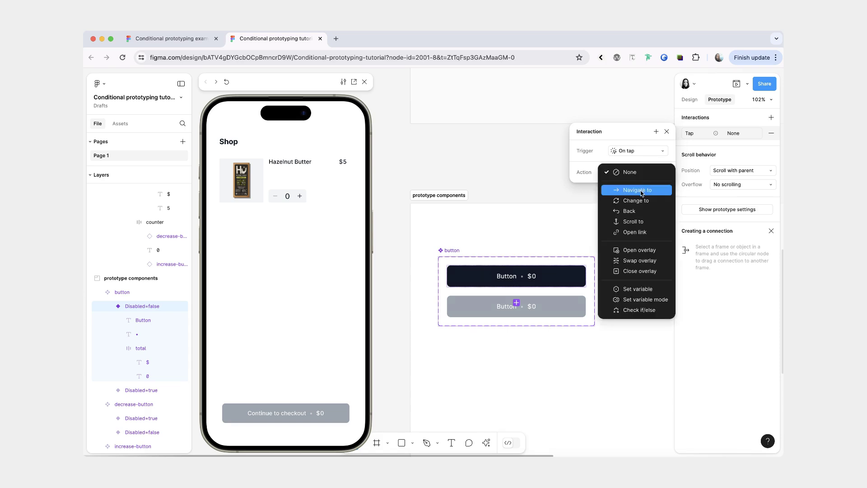
pyautogui.click(630, 193)
pyautogui.click(635, 187)
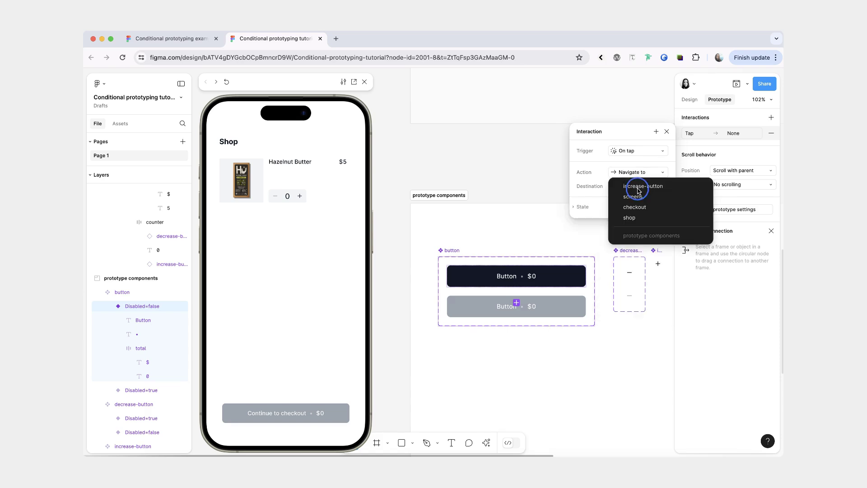
pyautogui.click(645, 207)
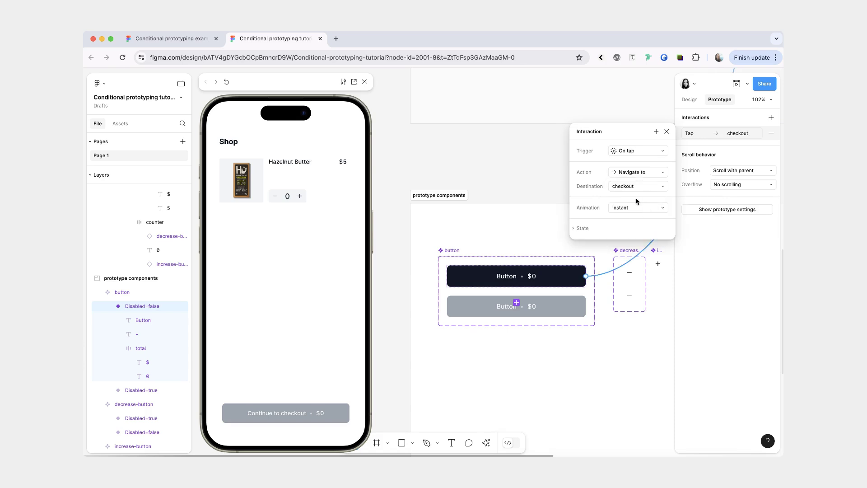
# Test in the preview by adding two bars, tapping checkout, and returning to the shop.
pyautogui.click(301, 197)
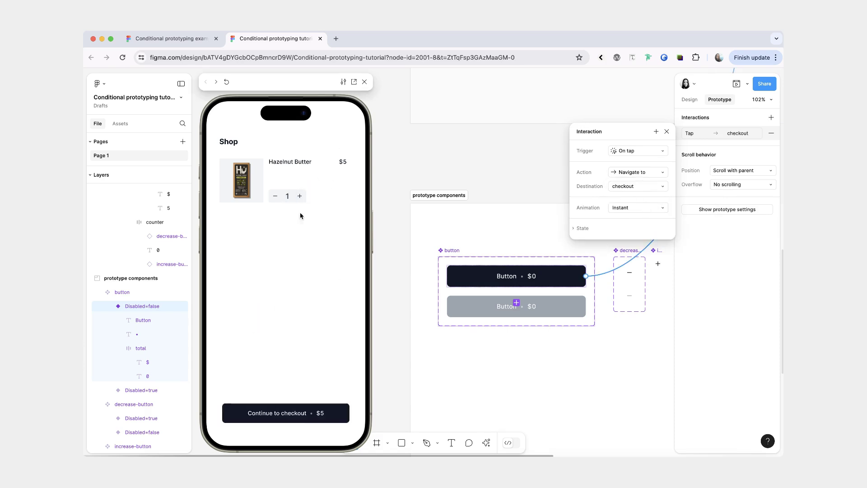
pyautogui.click(301, 198)
pyautogui.click(291, 416)
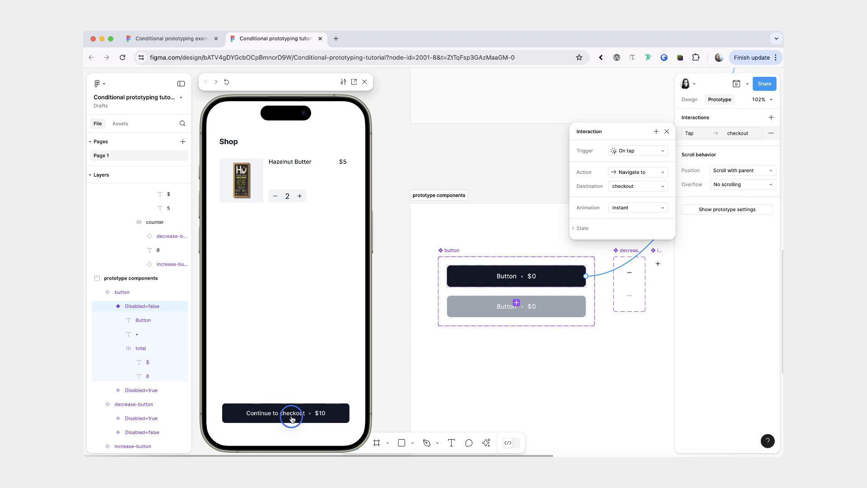
pyautogui.click(298, 358)
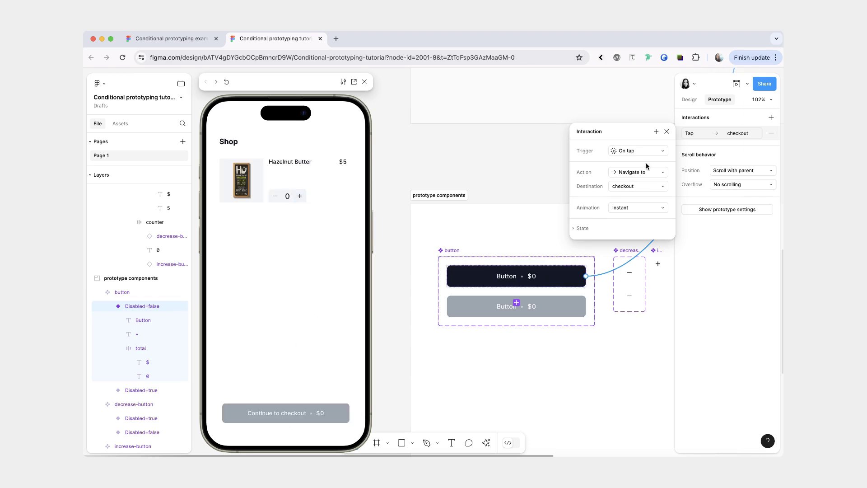
pyautogui.click(654, 175)
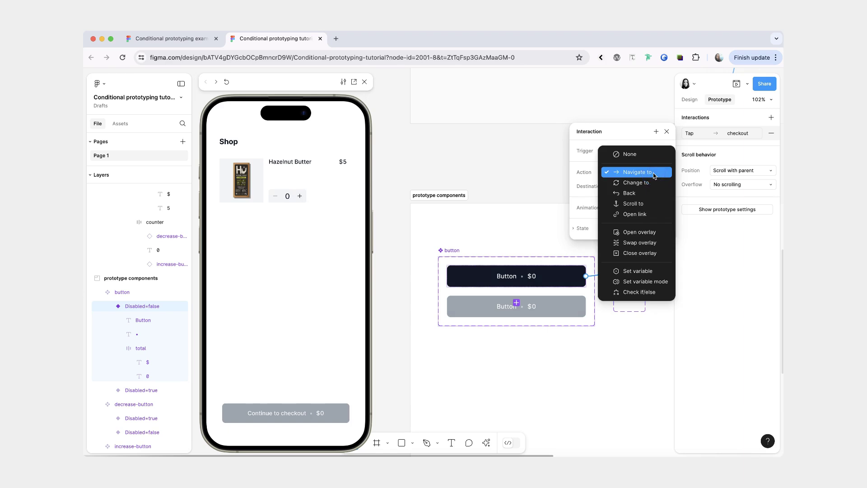
# Change the checkout action to a Check if/else with the condition Disabled == false.
pyautogui.click(628, 294)
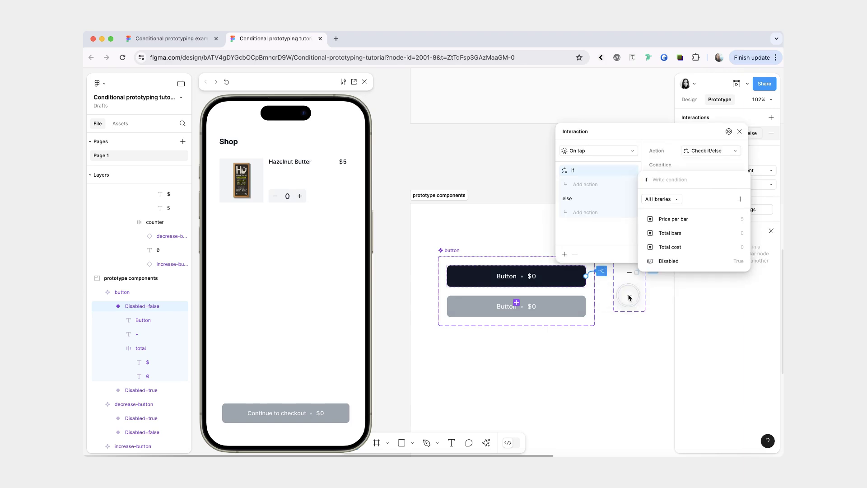
pyautogui.click(676, 262)
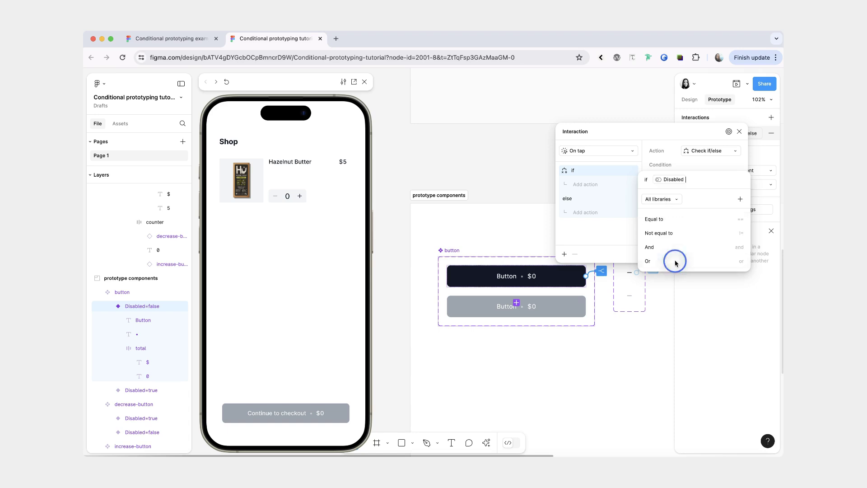
pyautogui.click(693, 220)
pyautogui.click(691, 232)
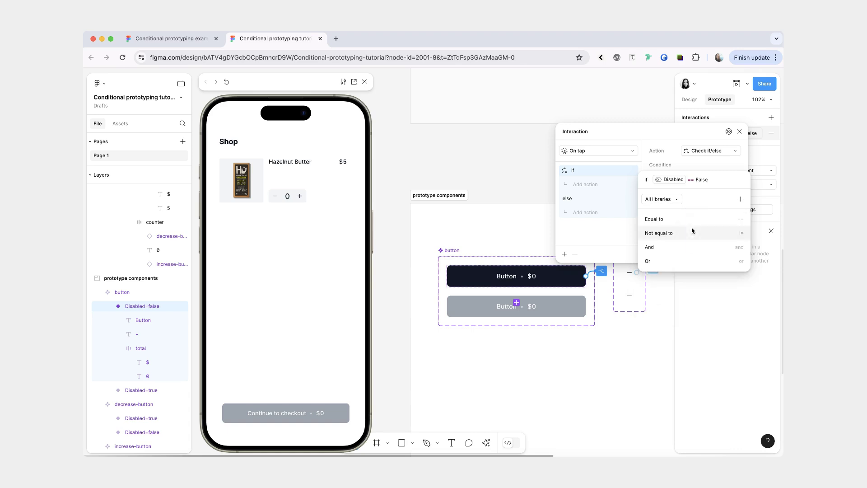
pyautogui.click(685, 167)
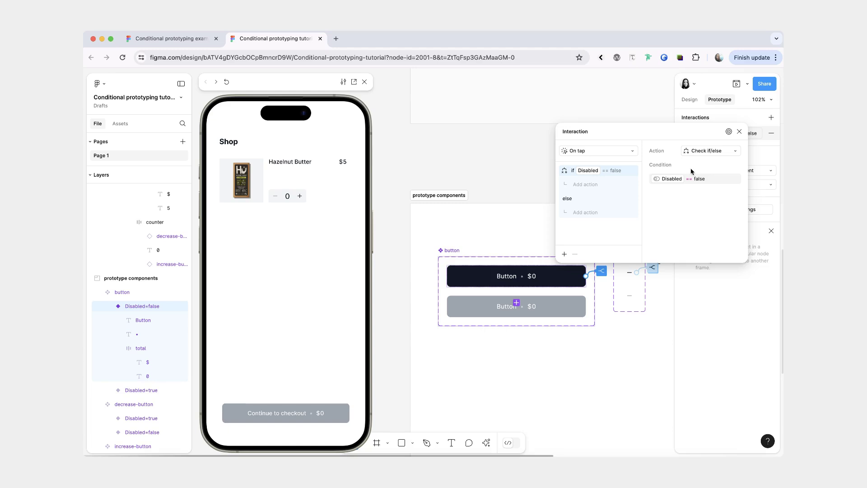
# Add Navigate to checkout under the if branch, then add a bar and tap checkout in the preview.
pyautogui.click(585, 184)
pyautogui.click(585, 201)
pyautogui.click(609, 187)
pyautogui.click(710, 164)
pyautogui.click(712, 186)
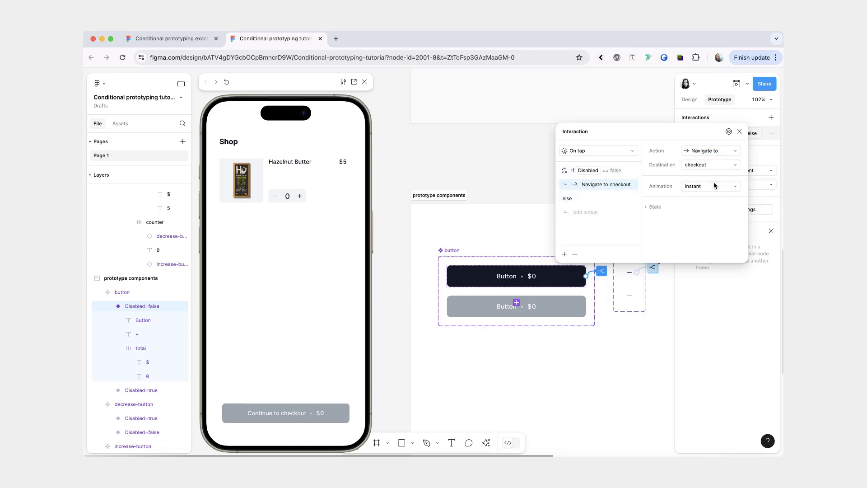
pyautogui.click(300, 196)
pyautogui.click(286, 412)
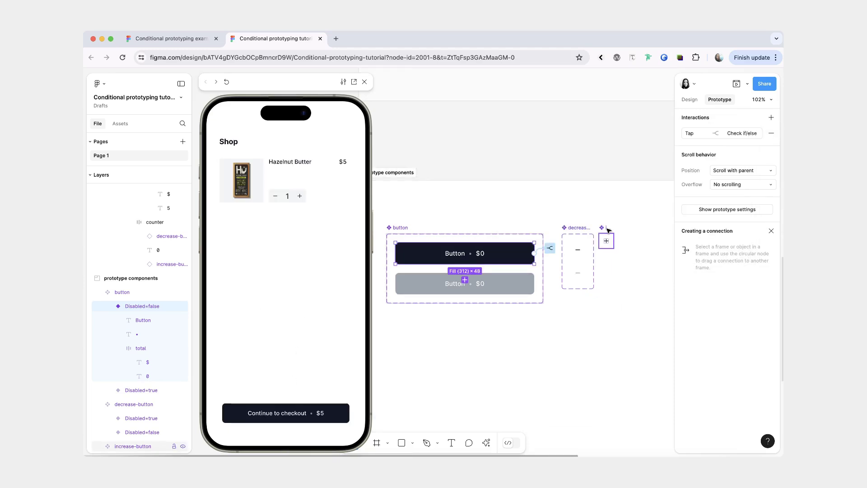
# Select the plus button and open its tap interaction: Disabled false, Total bars and Total cost updates.
pyautogui.click(606, 238)
pyautogui.click(629, 236)
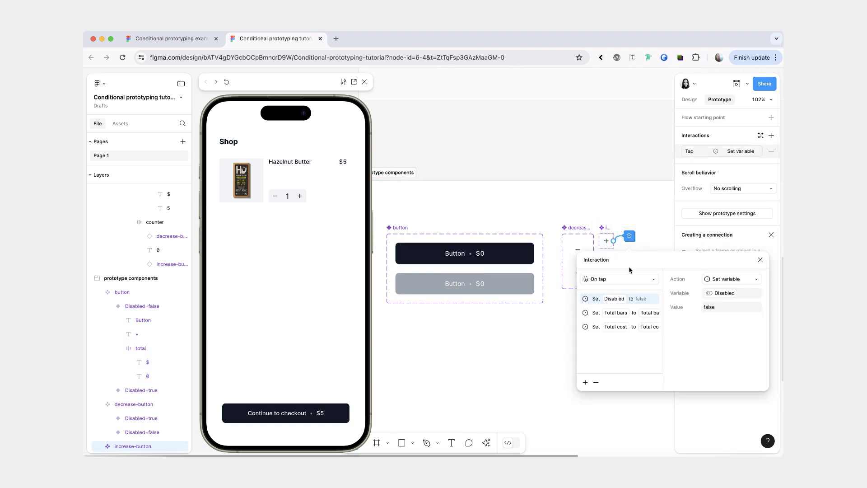
pyautogui.moveTo(629, 260); pyautogui.dragTo(616, 211)
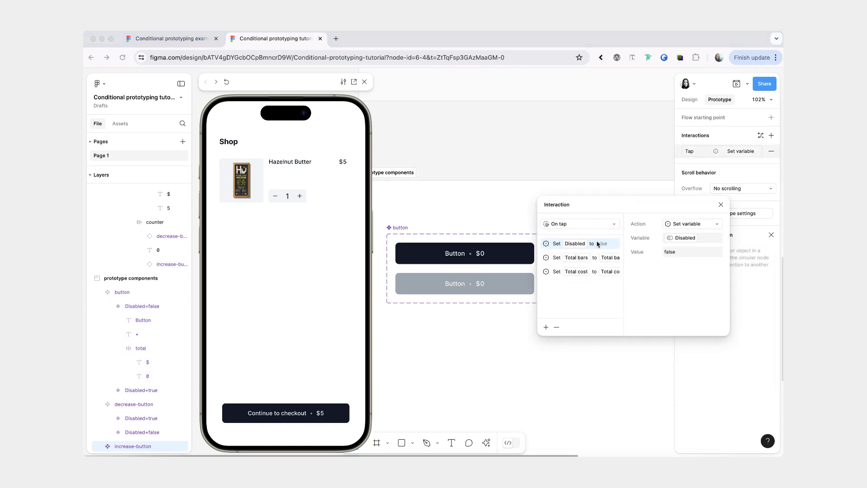